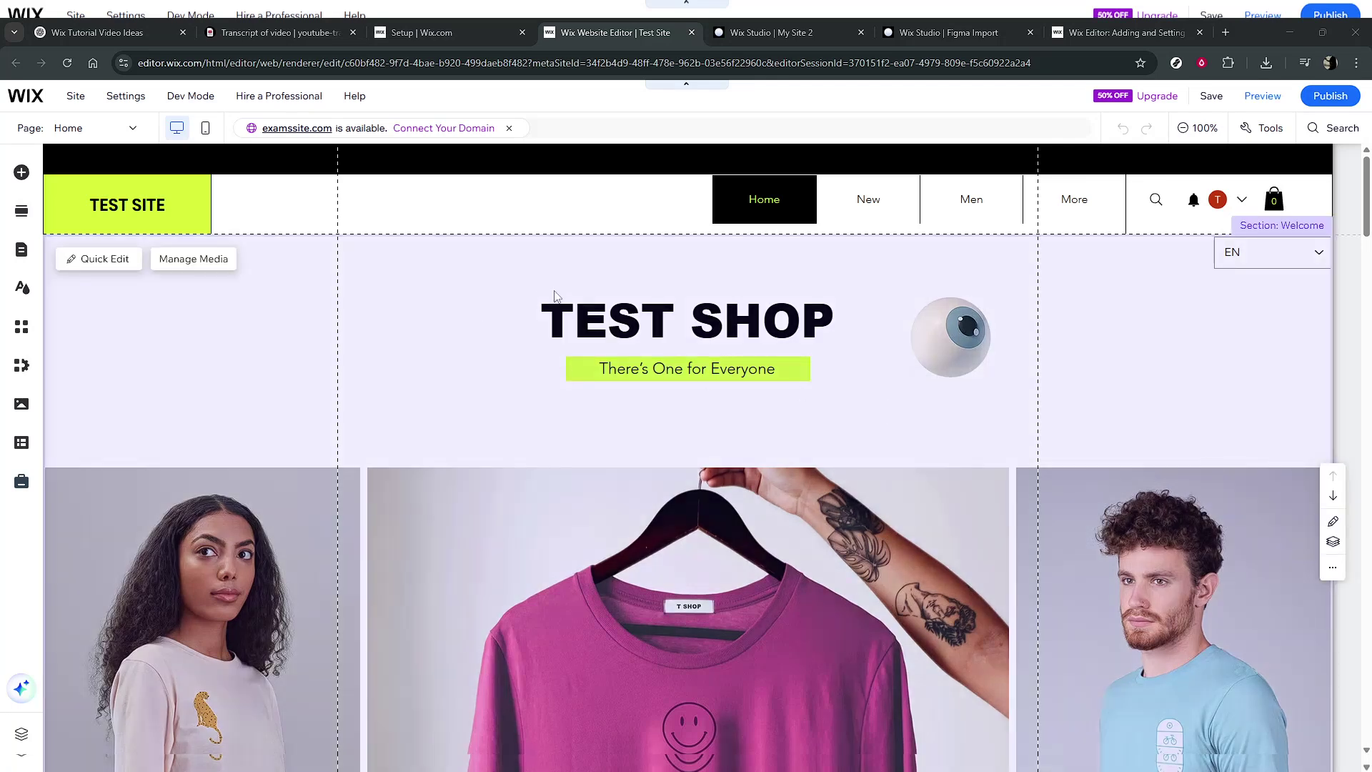
Inspect the Welcome section and the Wix Pro Gallery of product photos on the page.
click(585, 293)
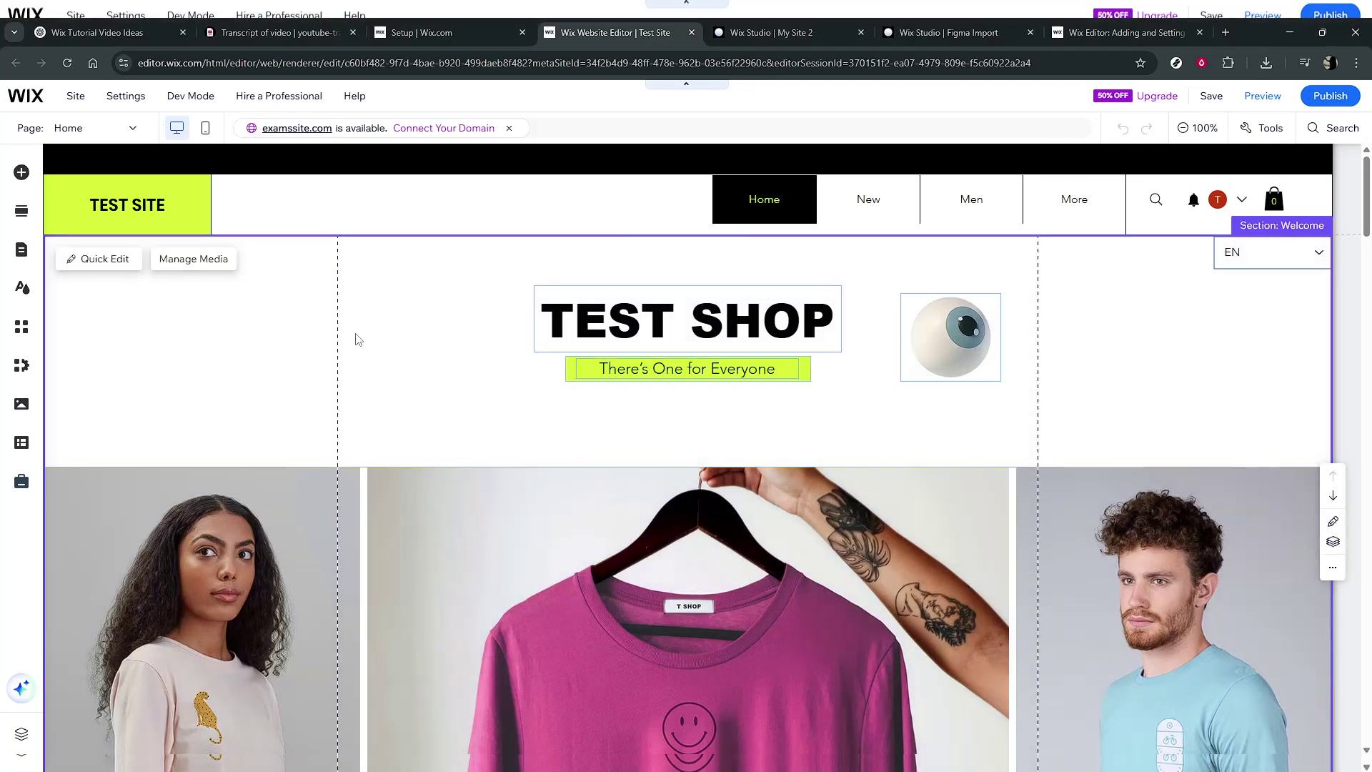
click(405, 385)
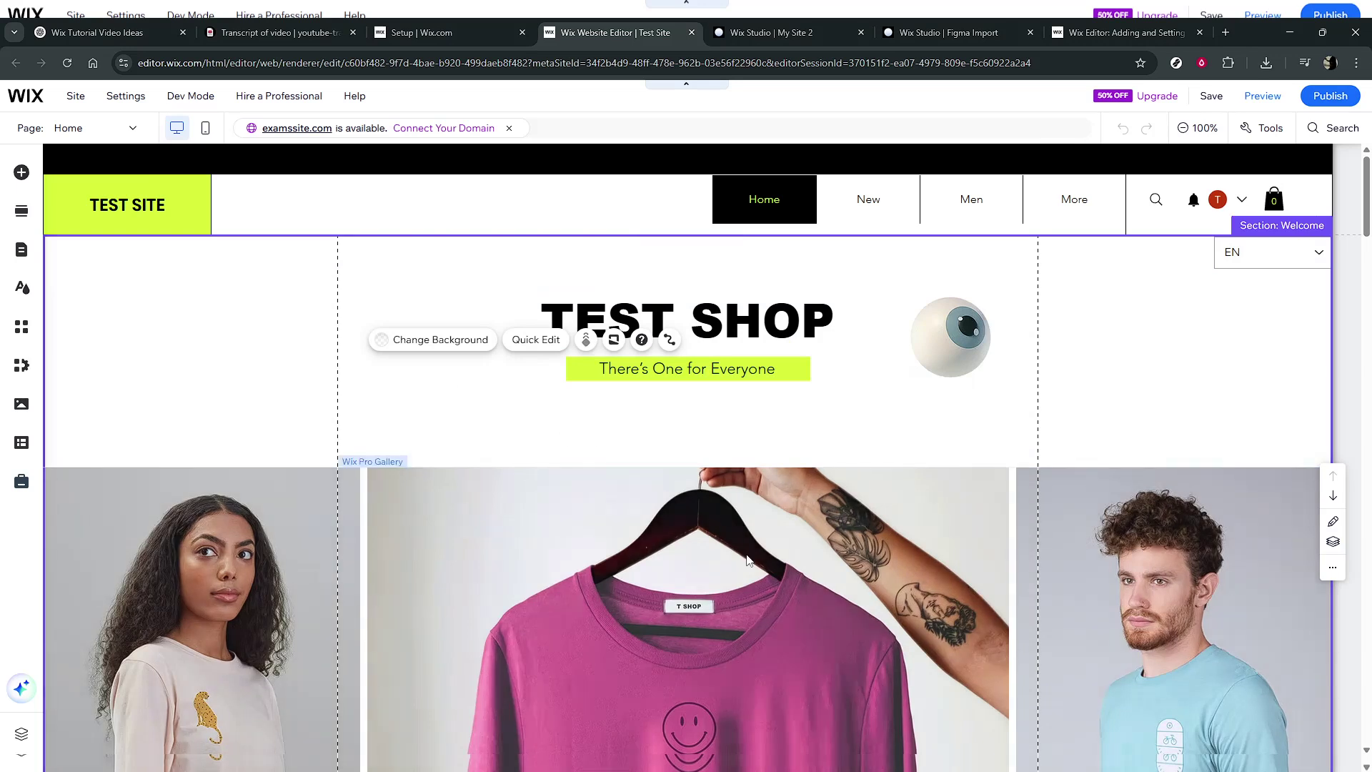
click(774, 554)
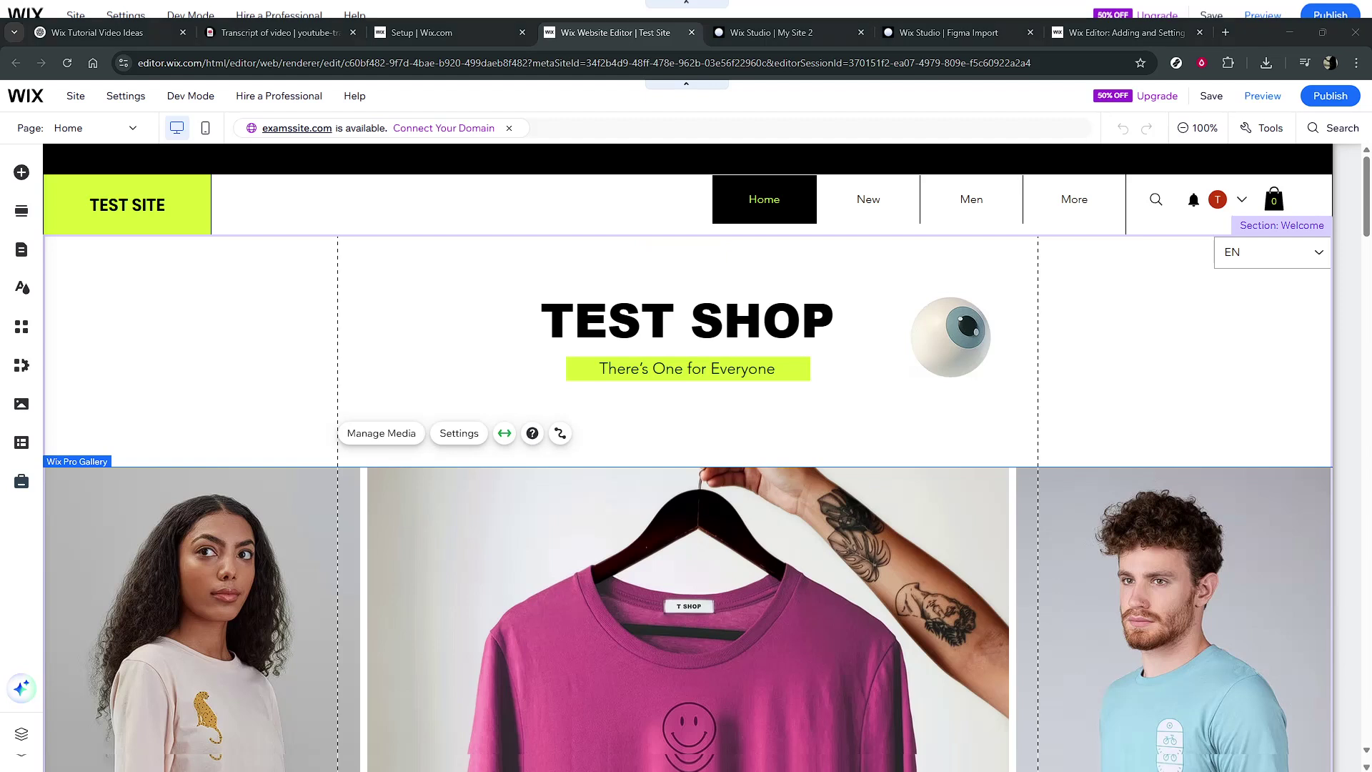
click(525, 242)
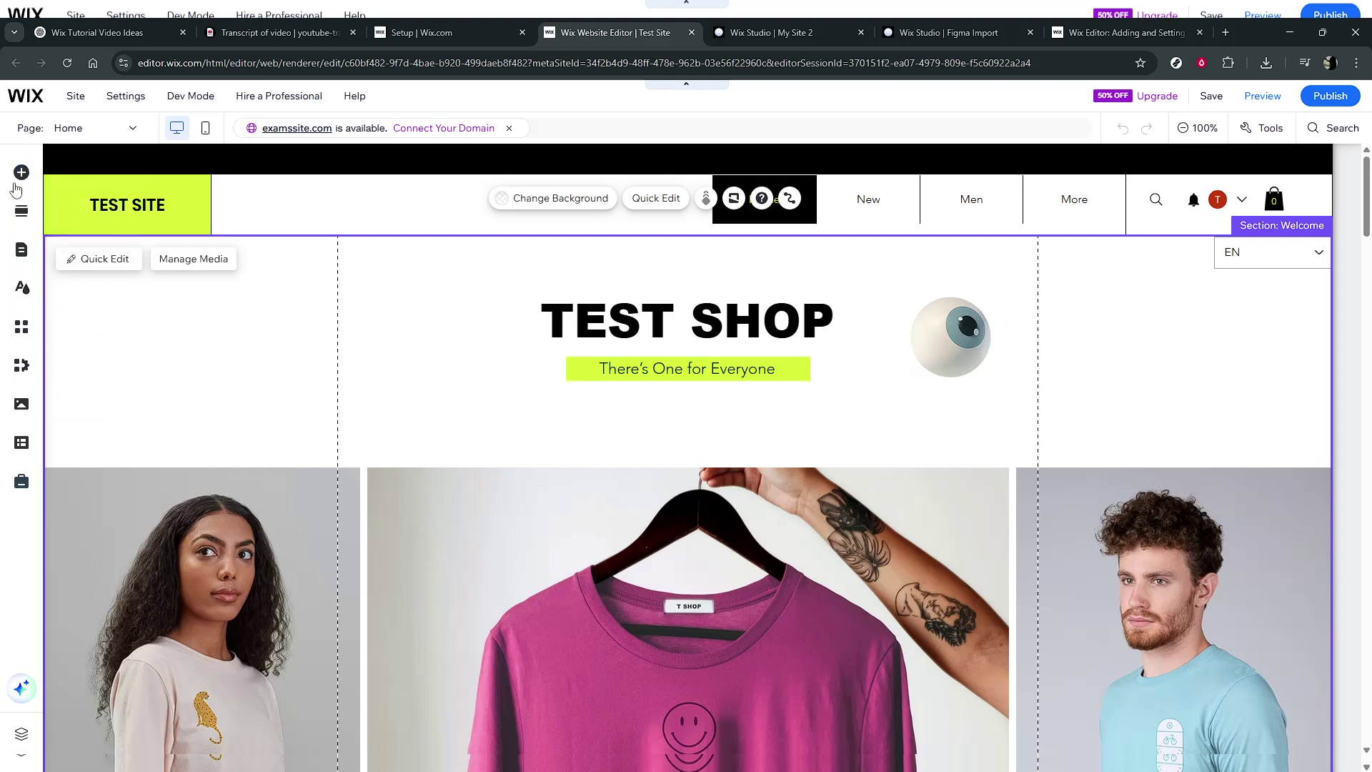
Browse the image elements in the Add Elements panel, then close the panel.
click(16, 179)
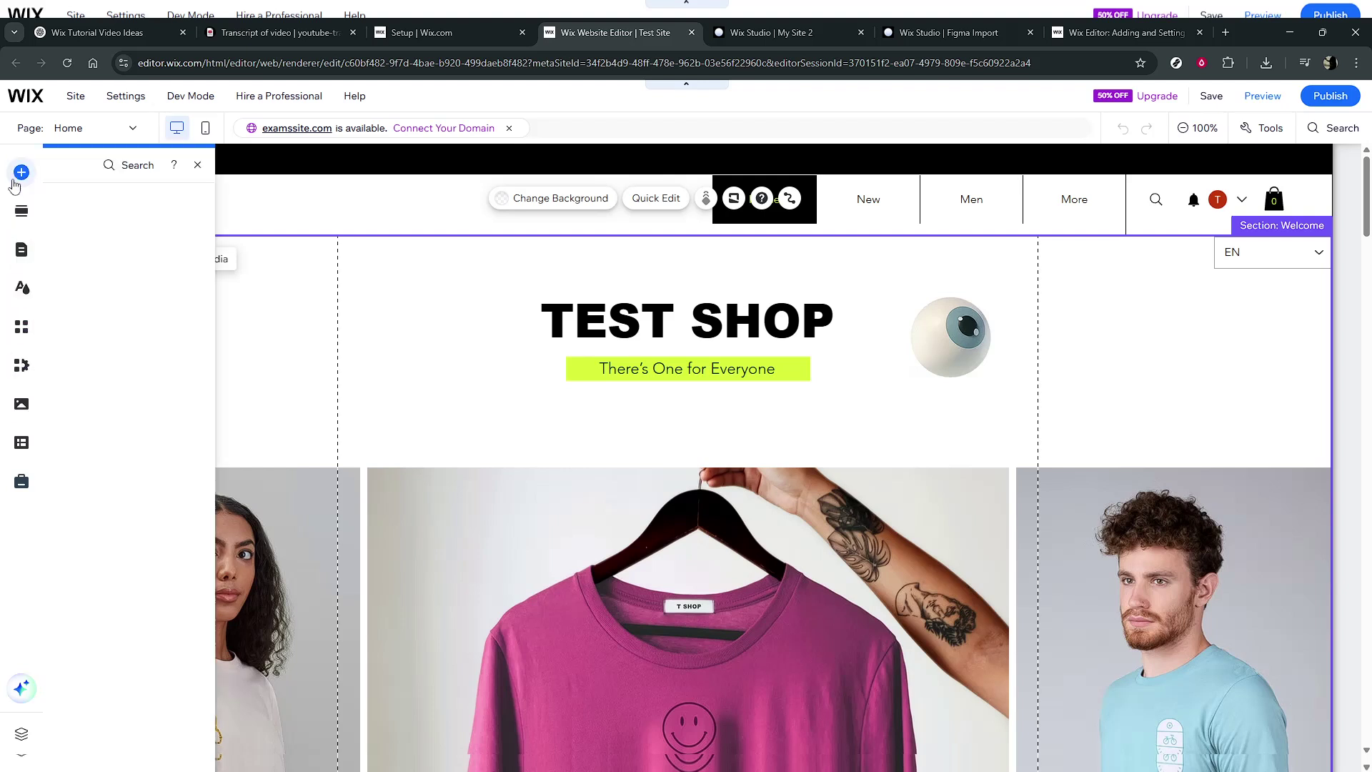
click(71, 229)
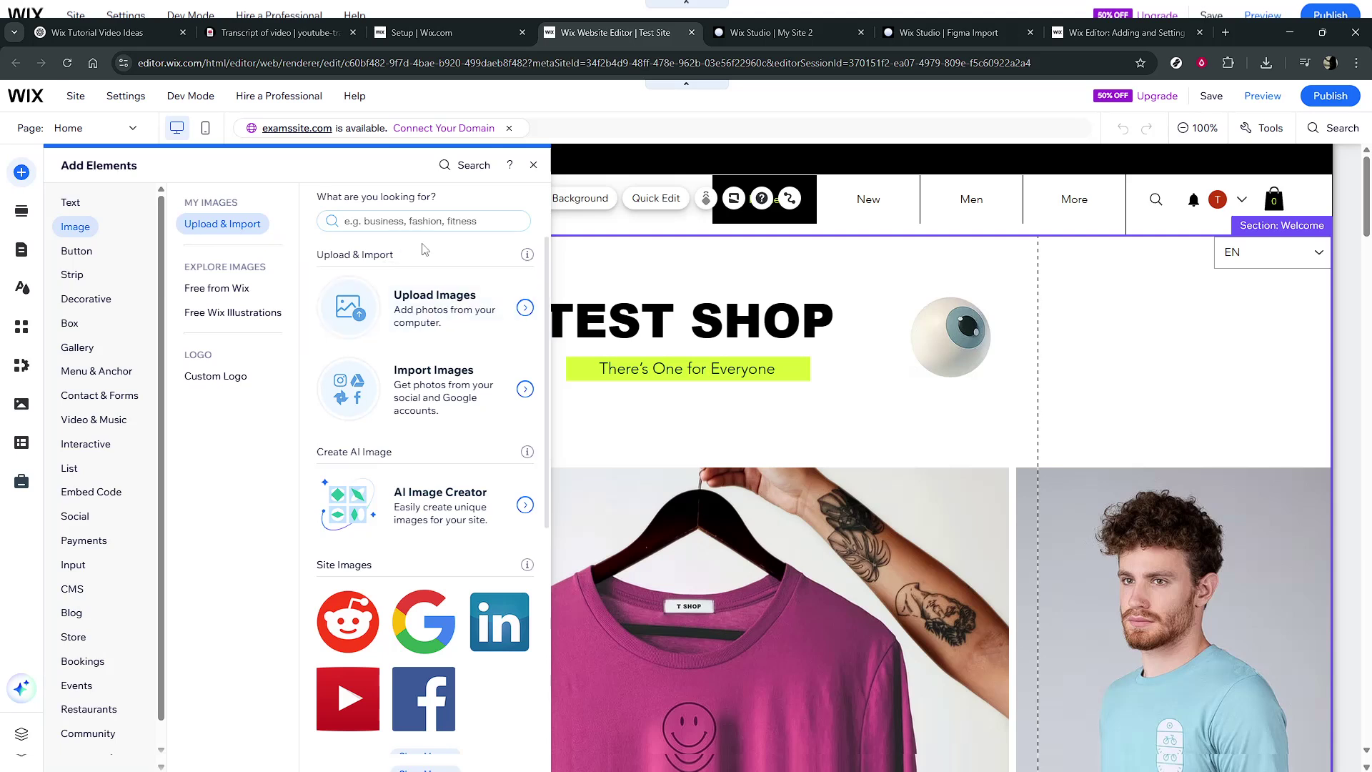
scroll(422, 248, down, 8)
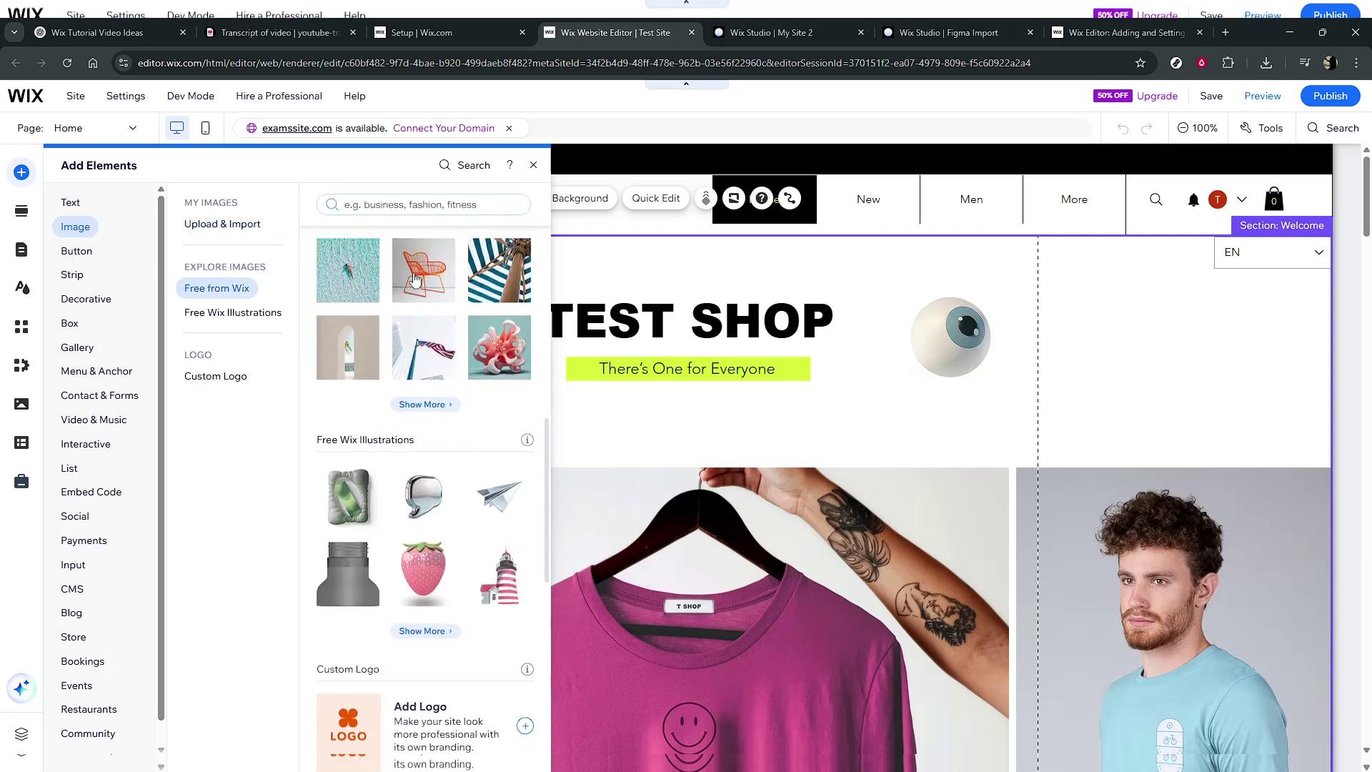
scroll(416, 279, down, 3)
mouse_move(412, 279)
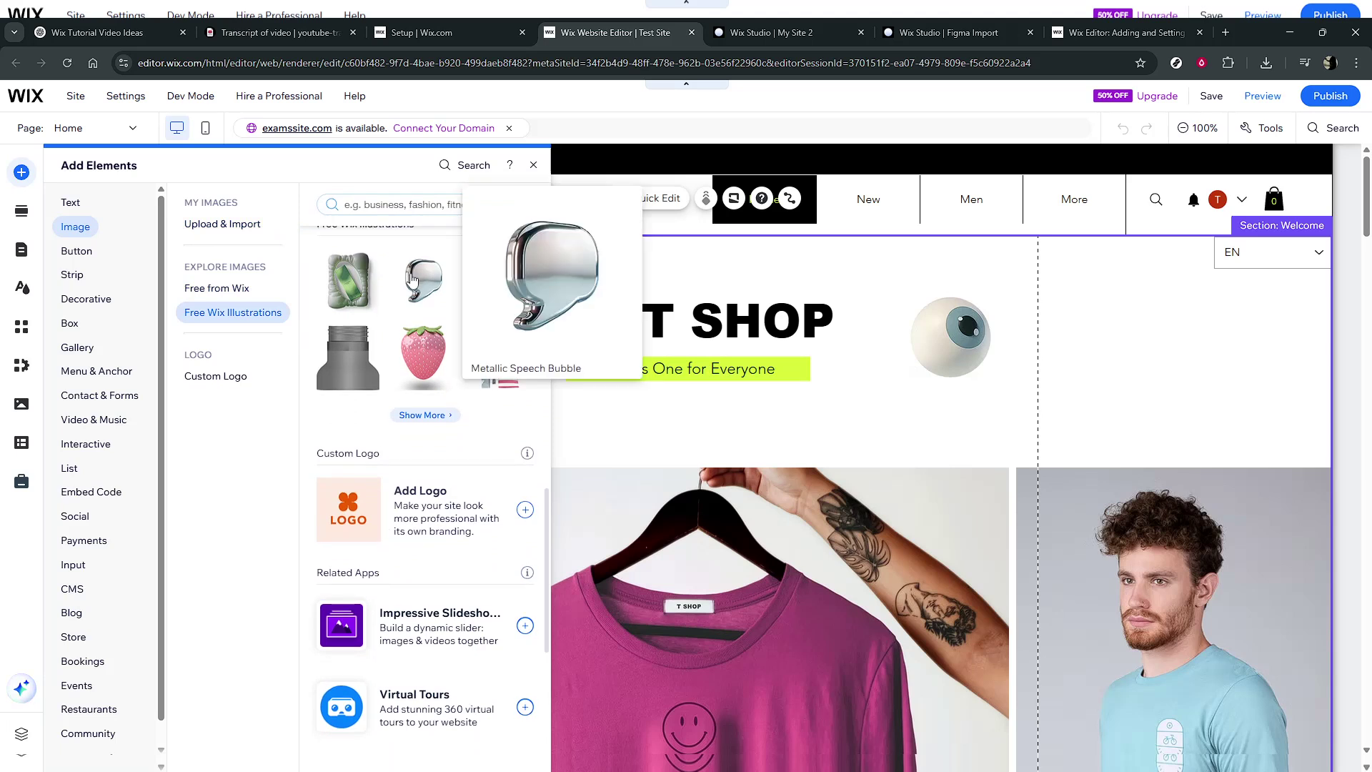
scroll(412, 279, down, 5)
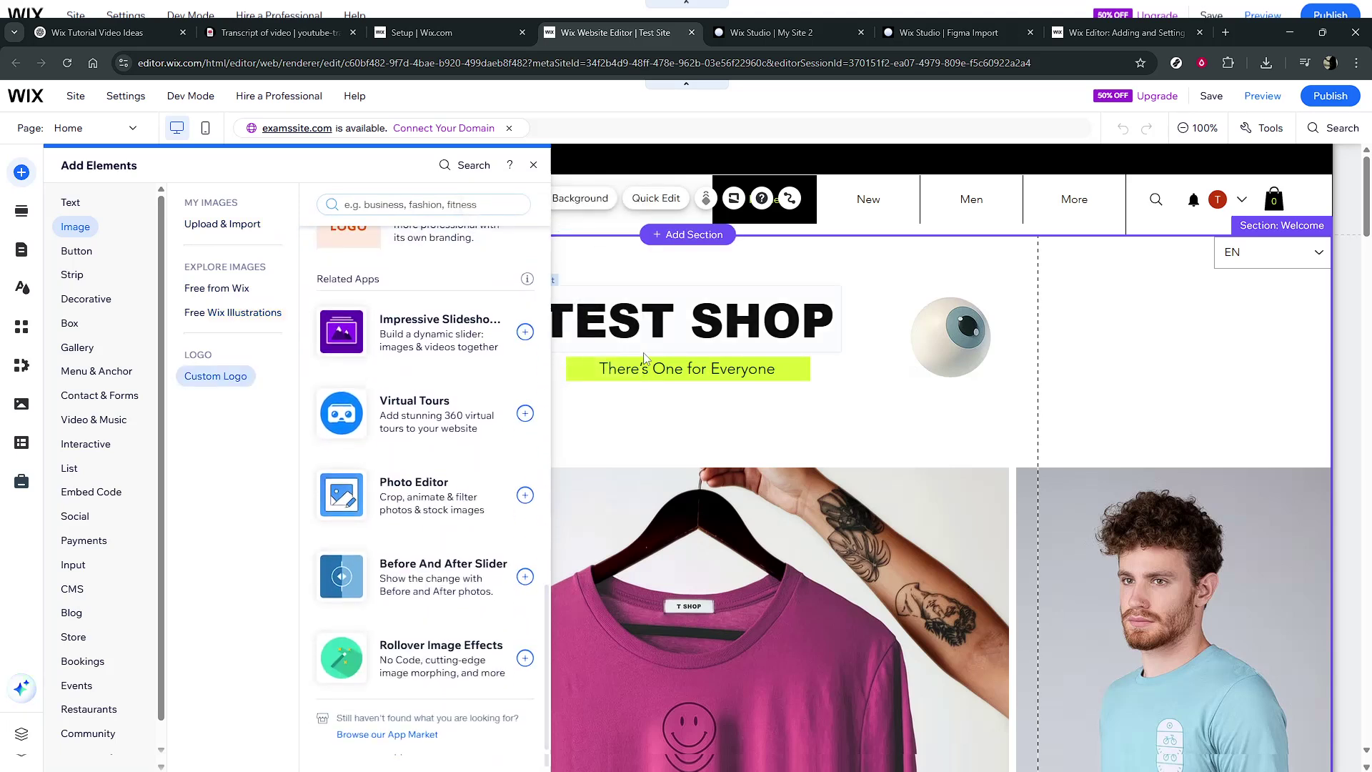
click(725, 434)
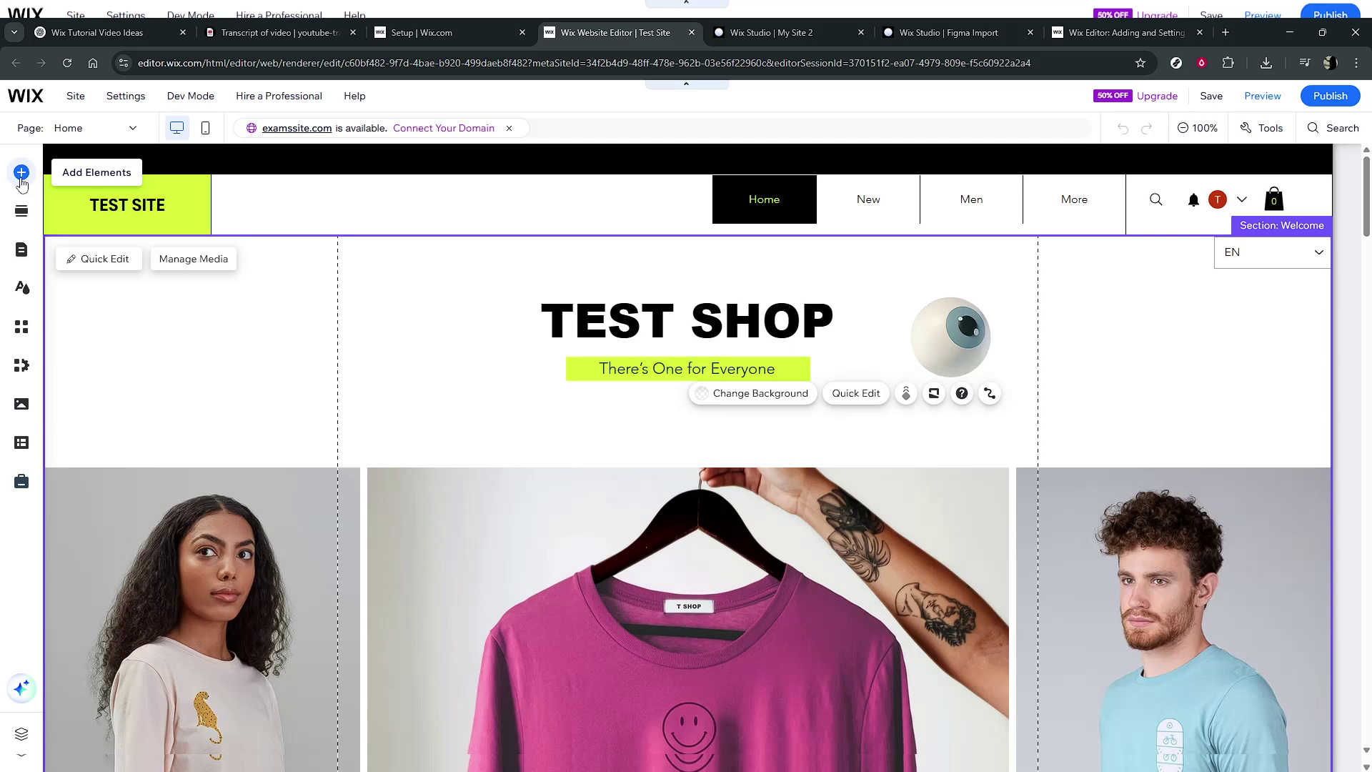
Browse the Gallery elements, jumping through the Pro, Grid, Slider and remaining gallery designs.
click(22, 179)
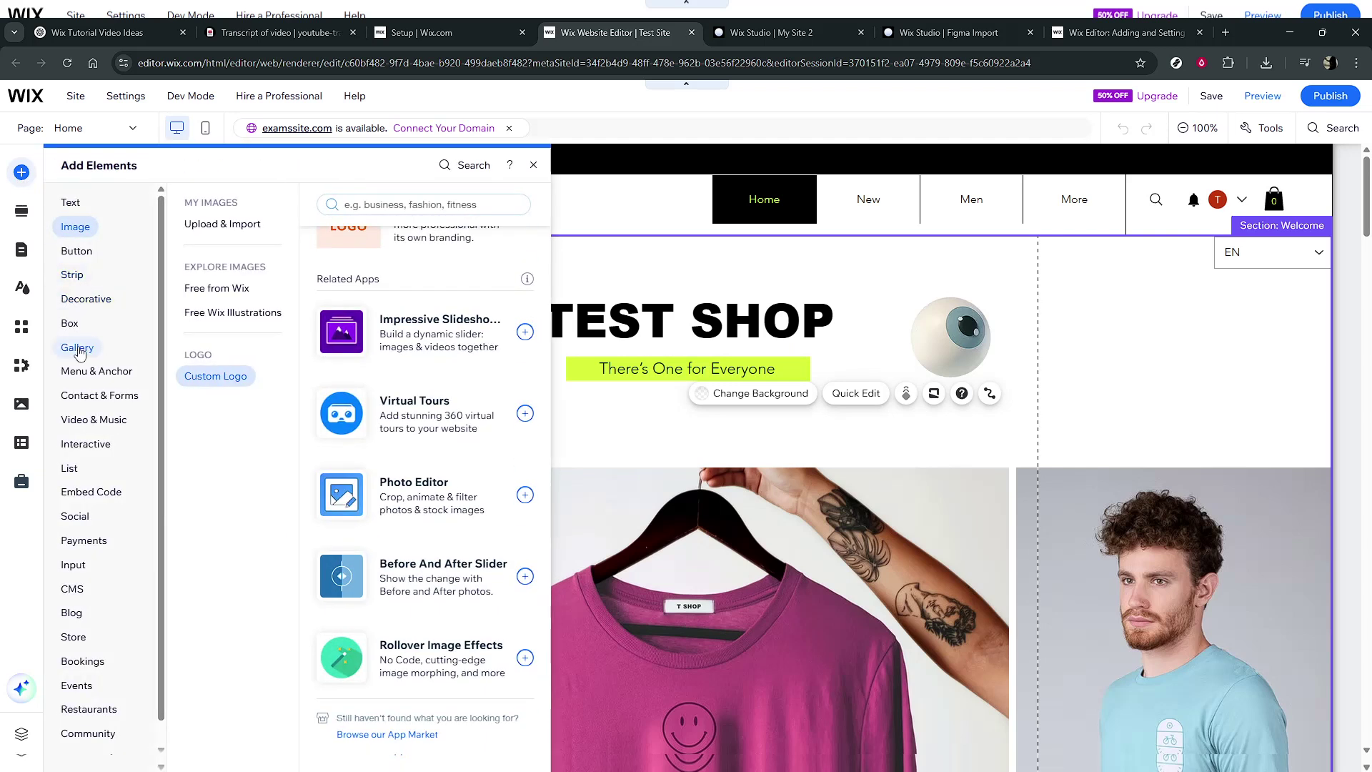
click(75, 350)
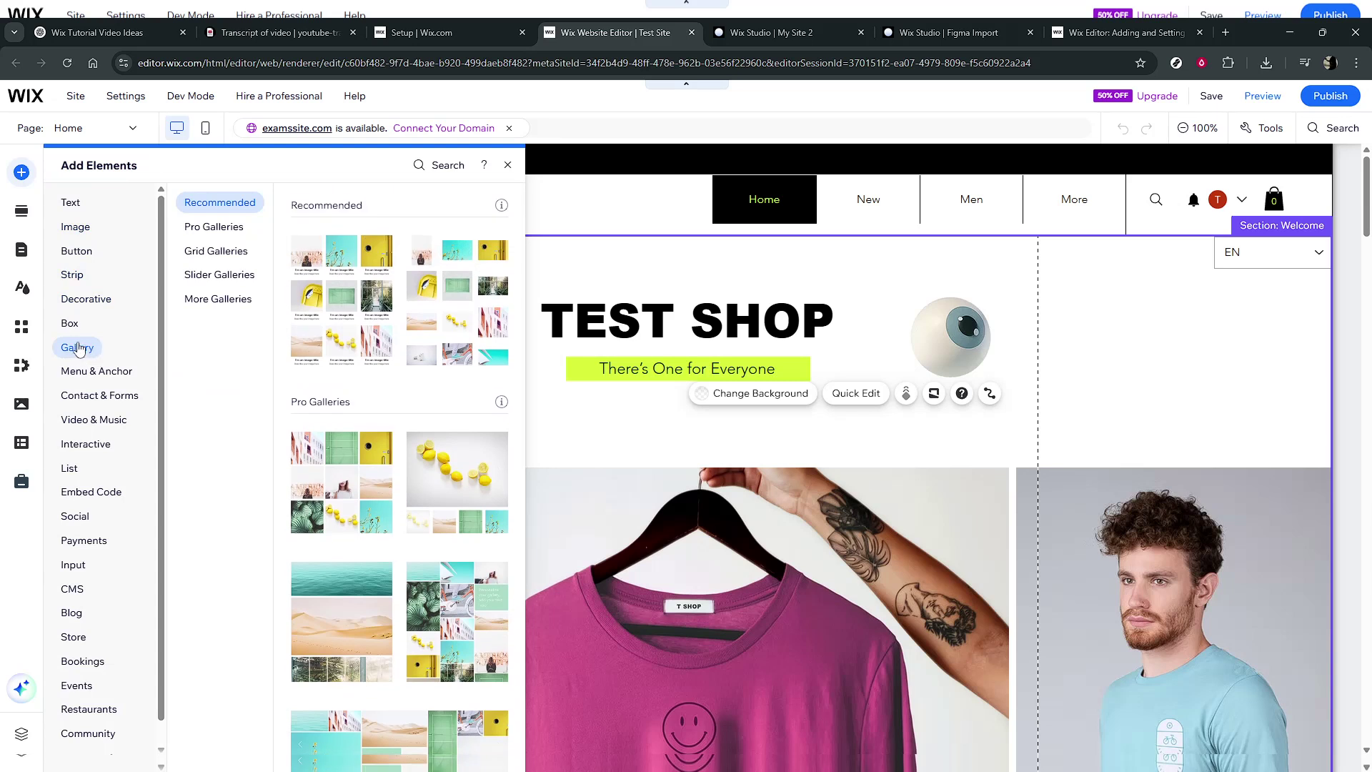
click(208, 230)
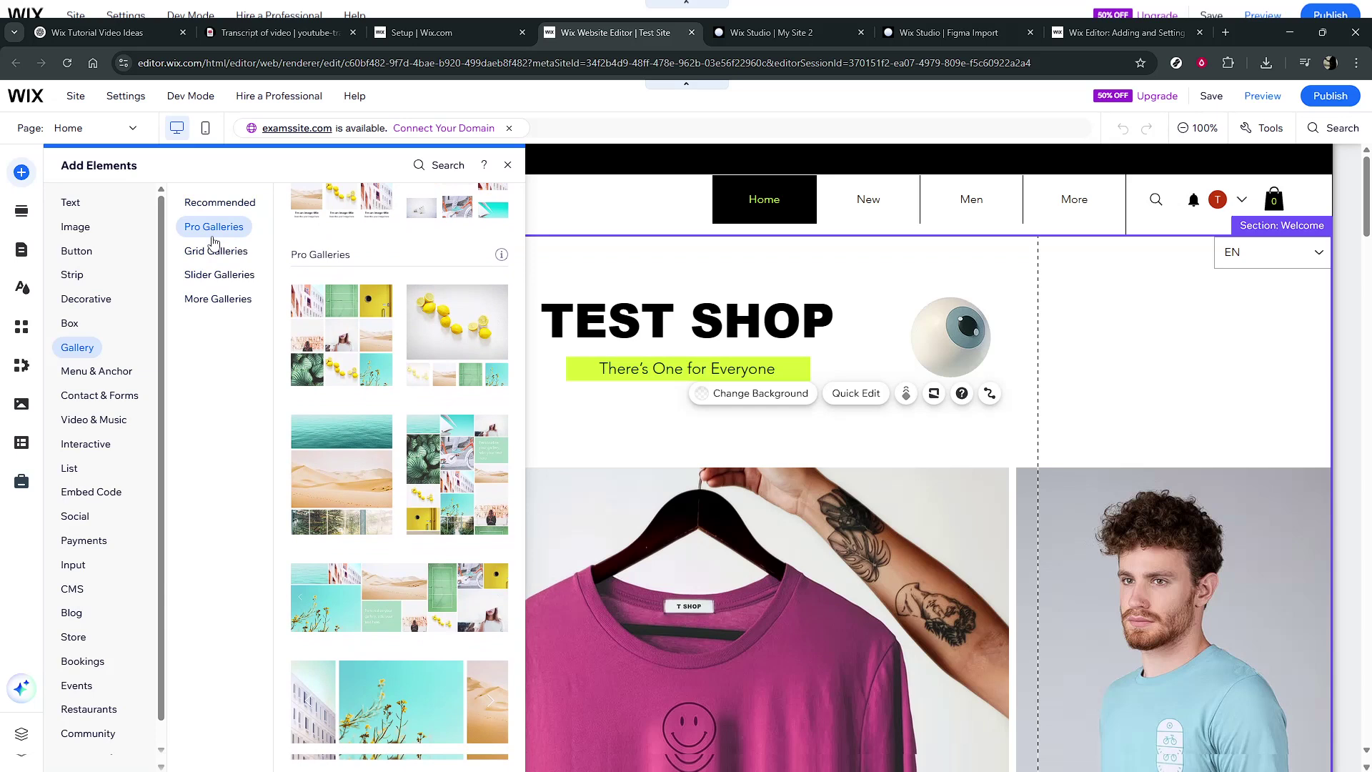
click(213, 254)
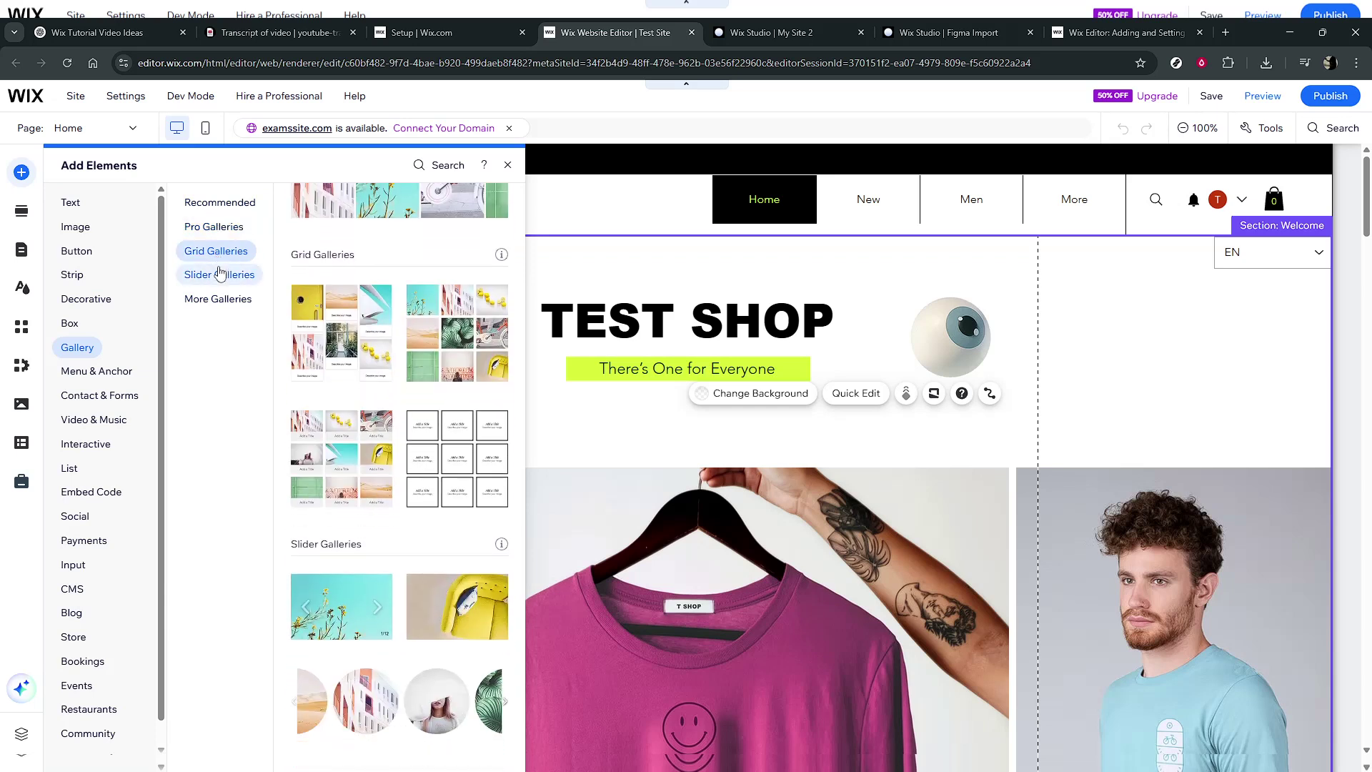
click(220, 276)
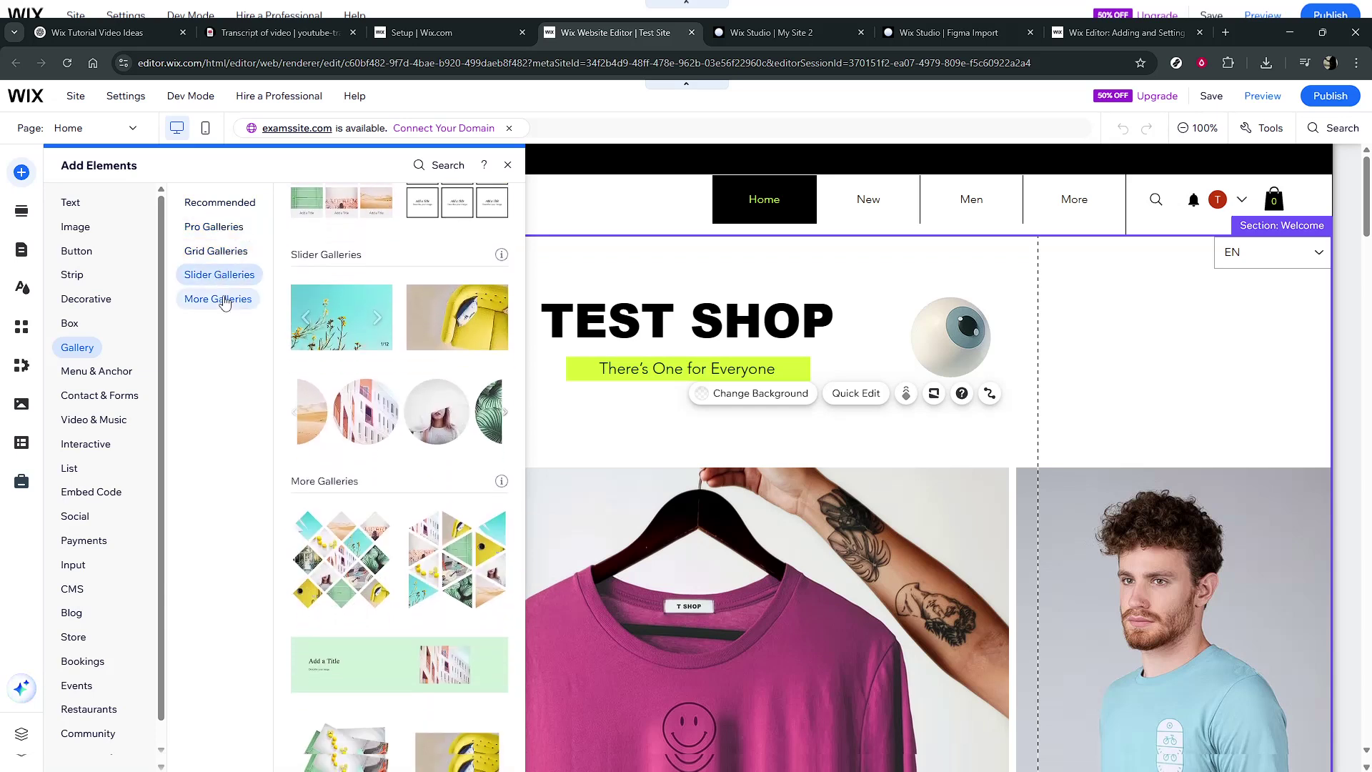
click(224, 302)
scroll(795, 376, down, 7)
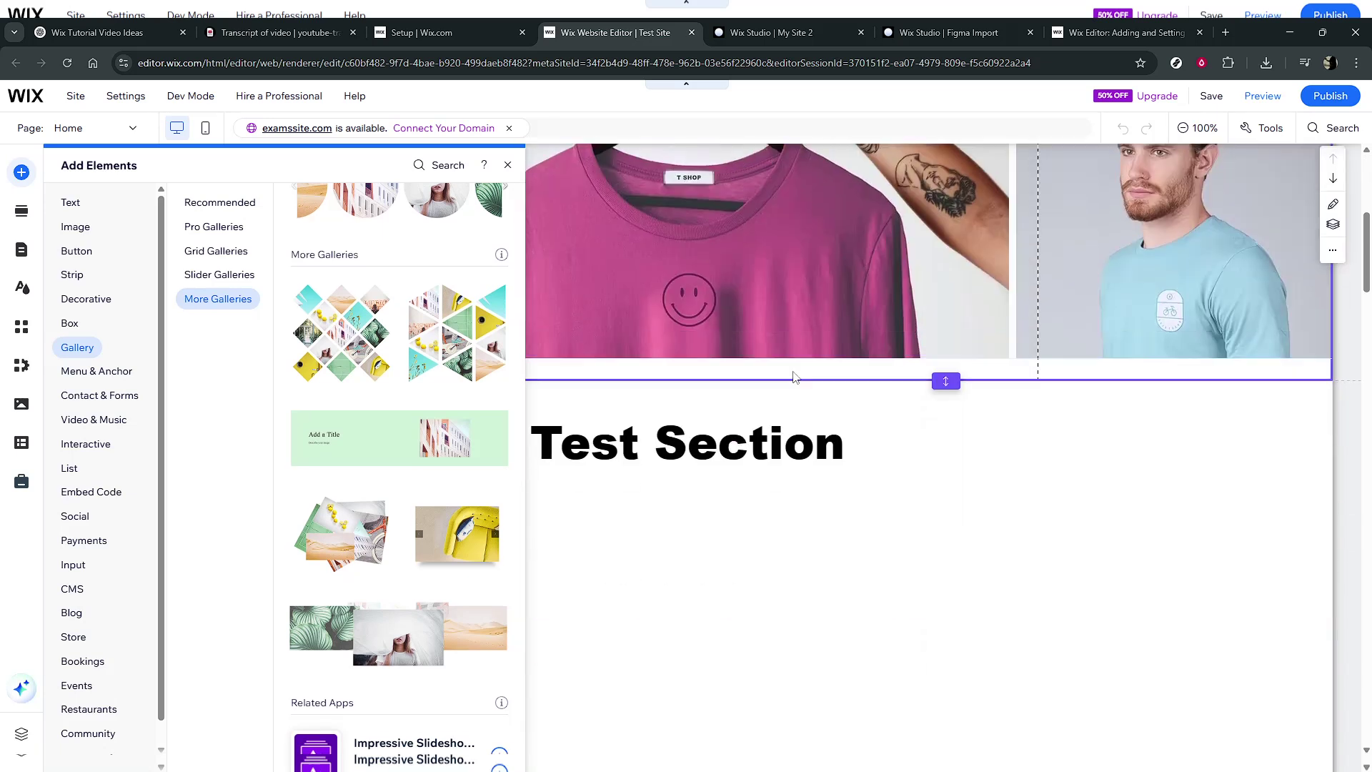
scroll(795, 376, down, 2)
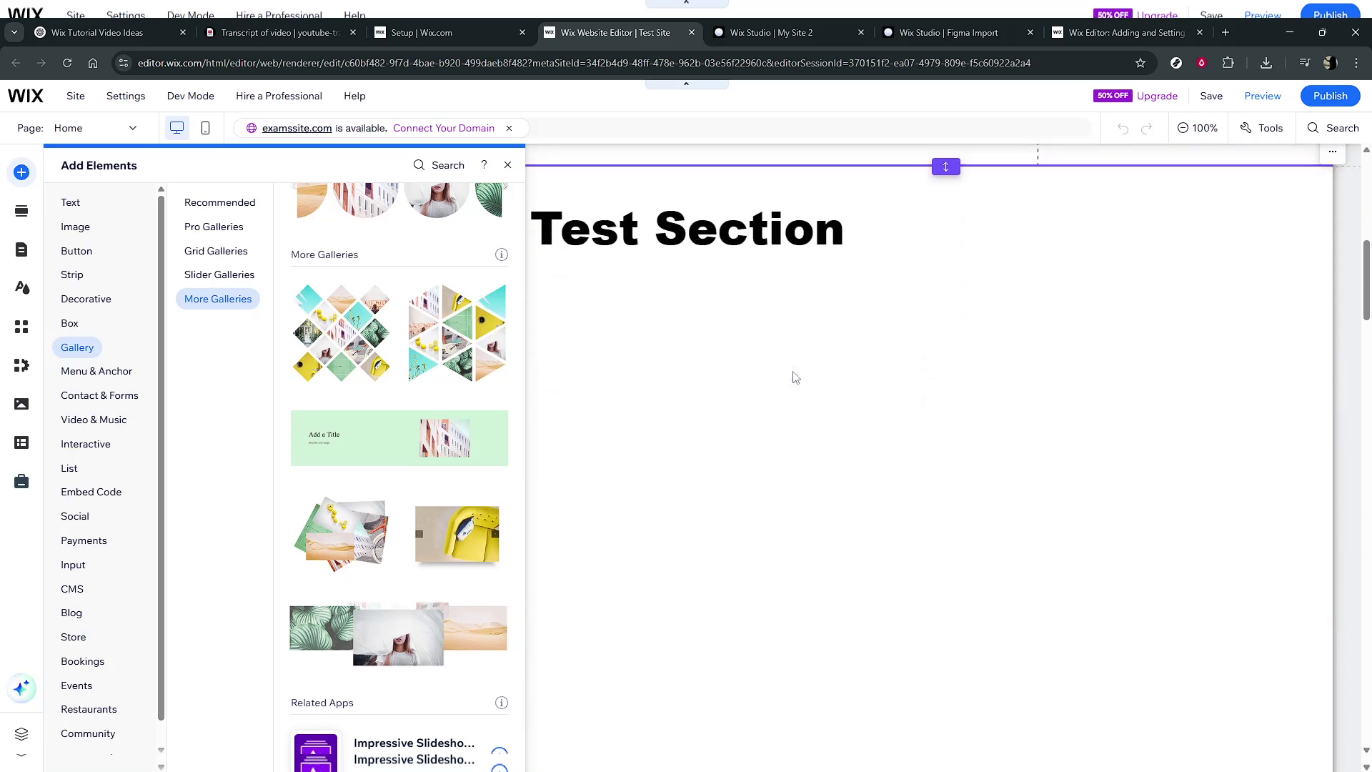
Select the Test Section and scroll the gallery list down to Honeycomb (diamonds) under More Galleries.
click(547, 333)
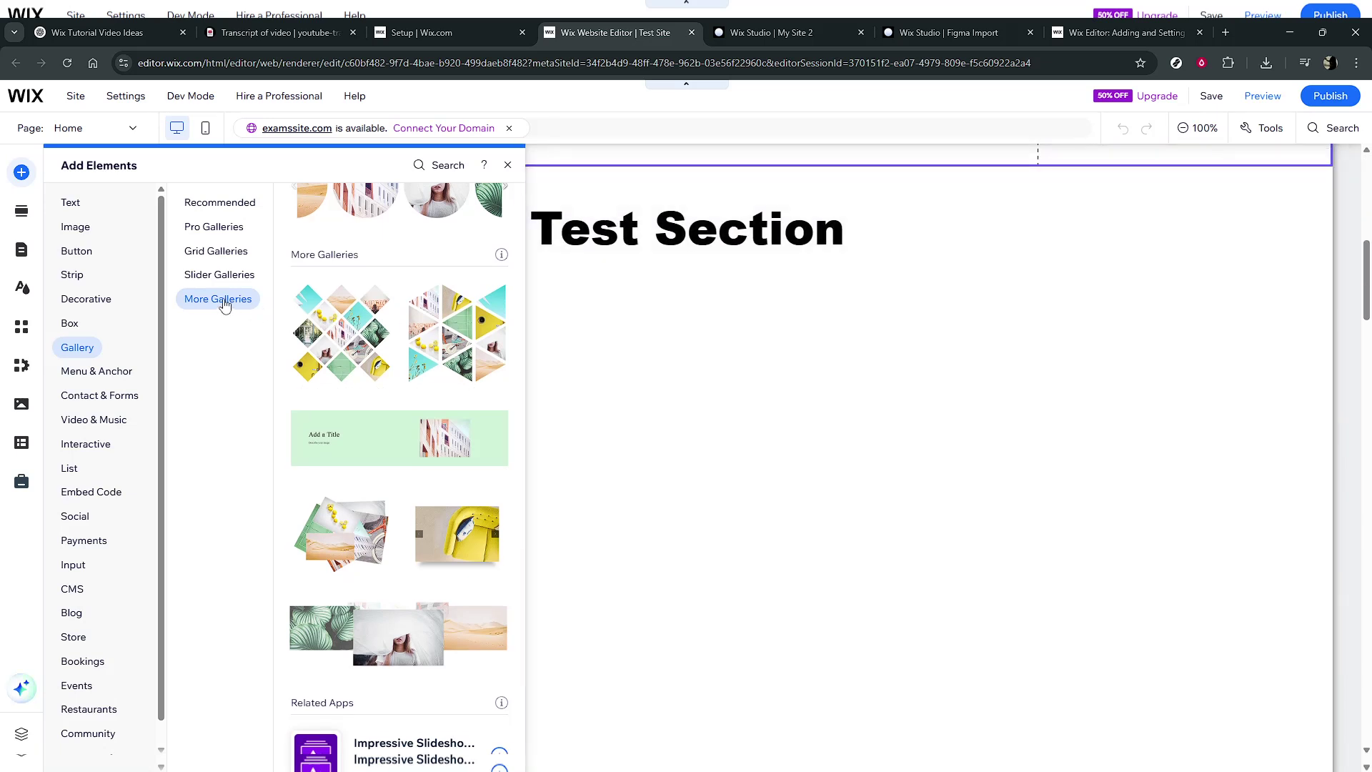
click(220, 278)
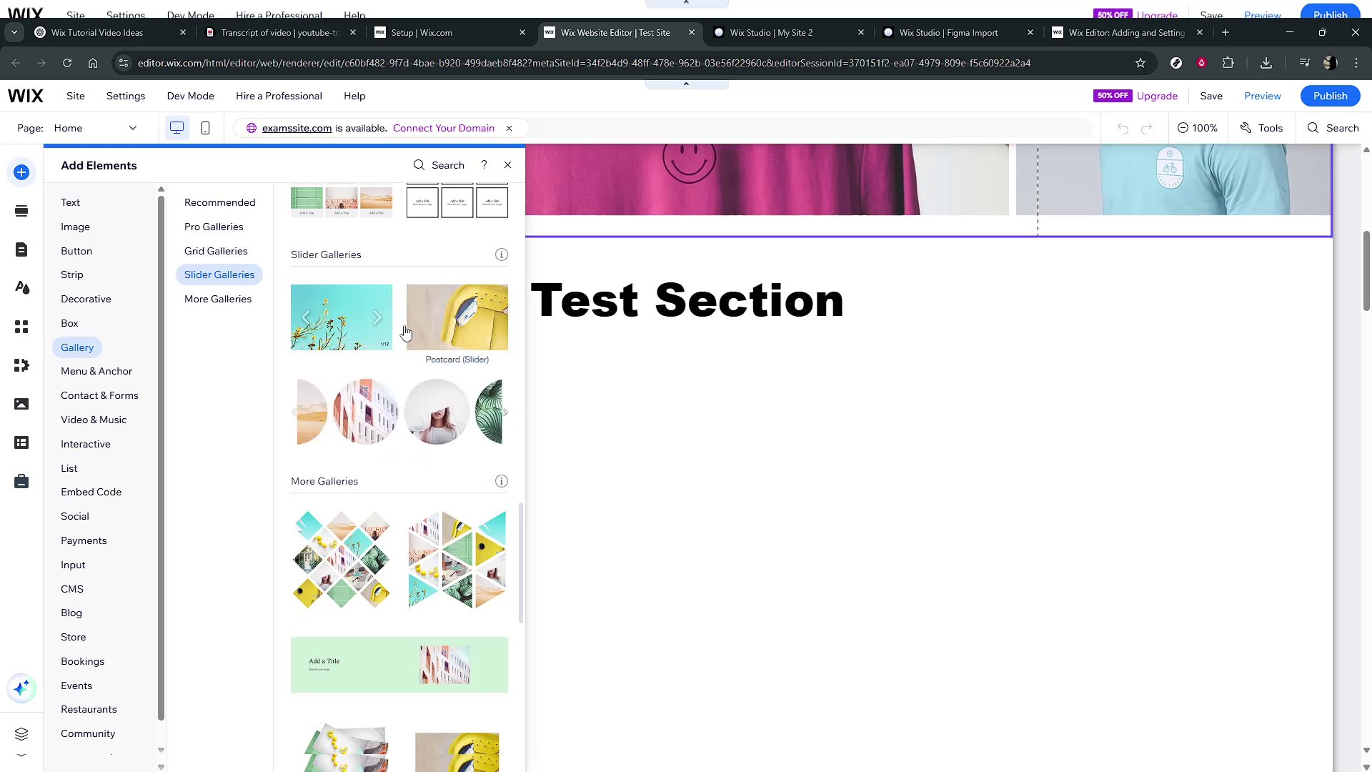
scroll(270, 301, up, 1)
click(215, 262)
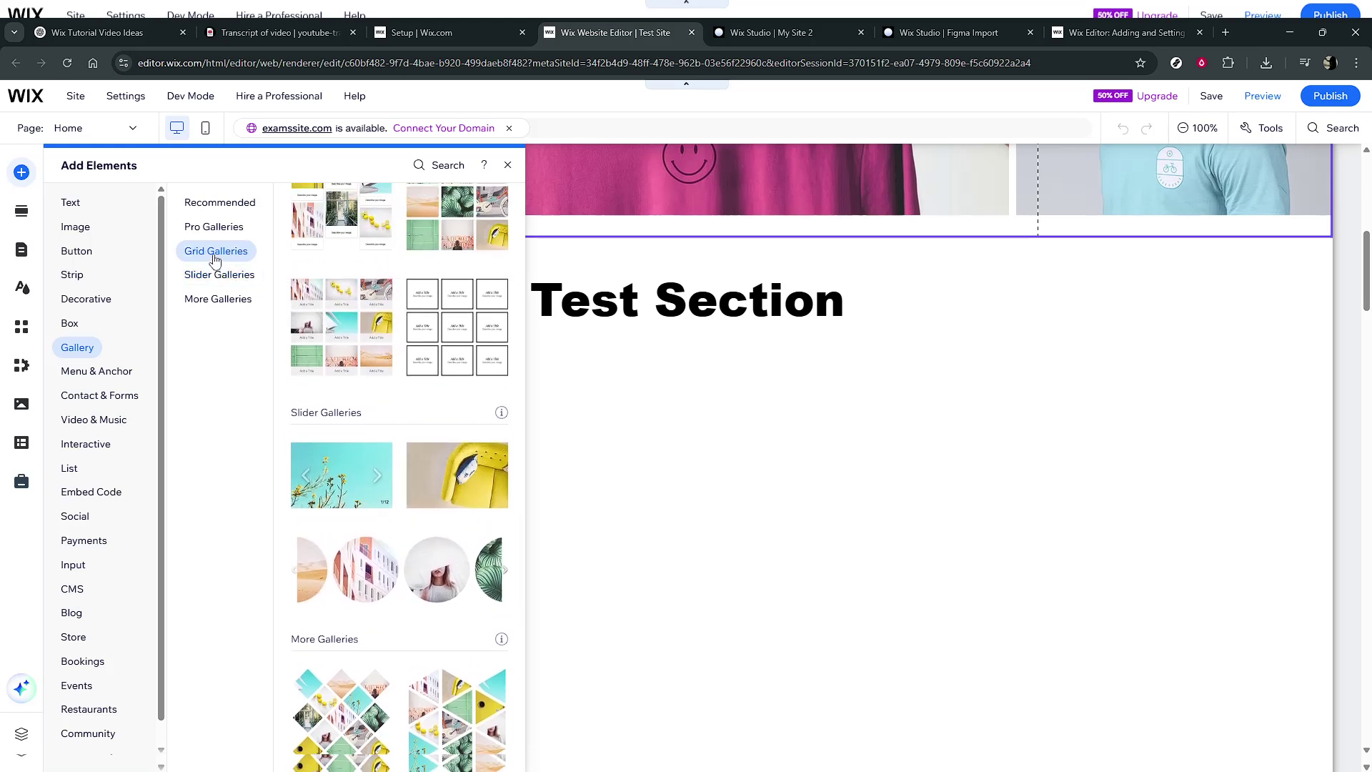
click(230, 280)
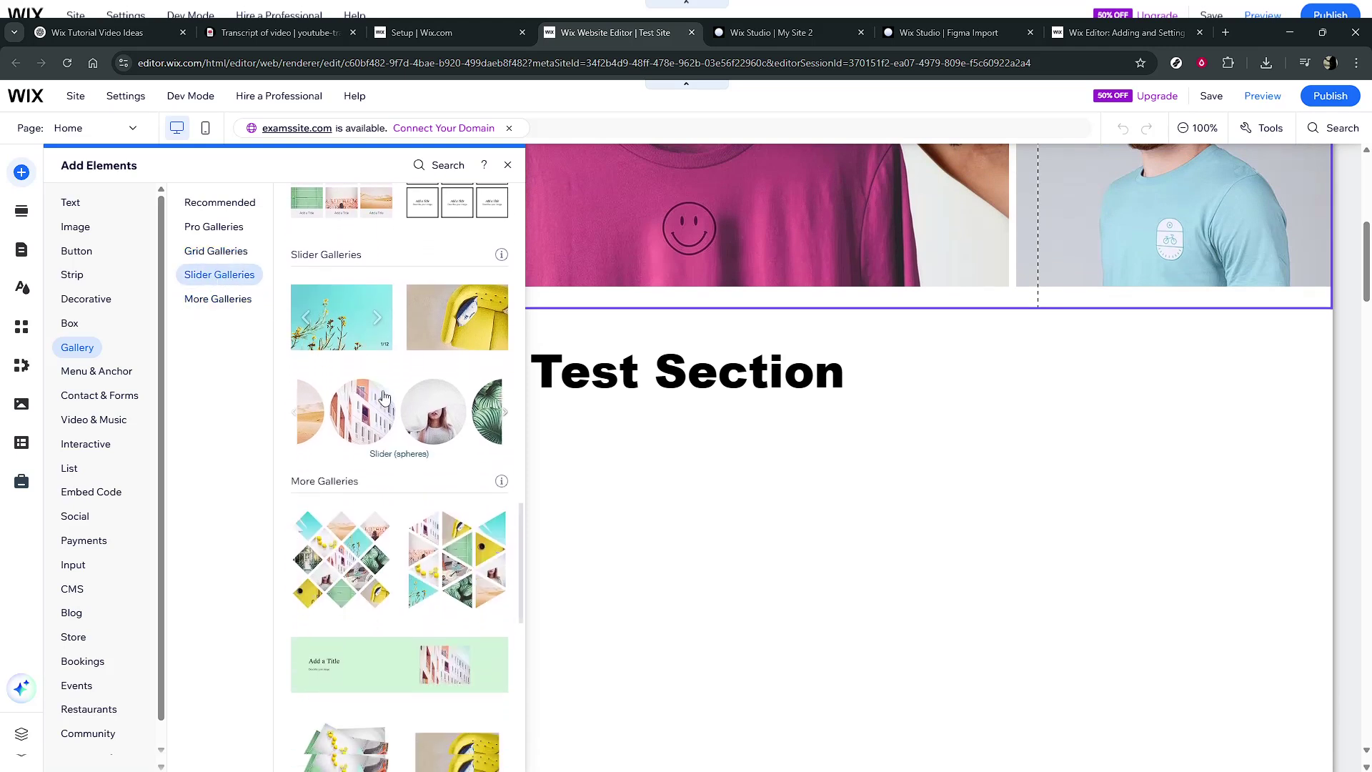
scroll(361, 400, down, 1)
scroll(356, 476, down, 2)
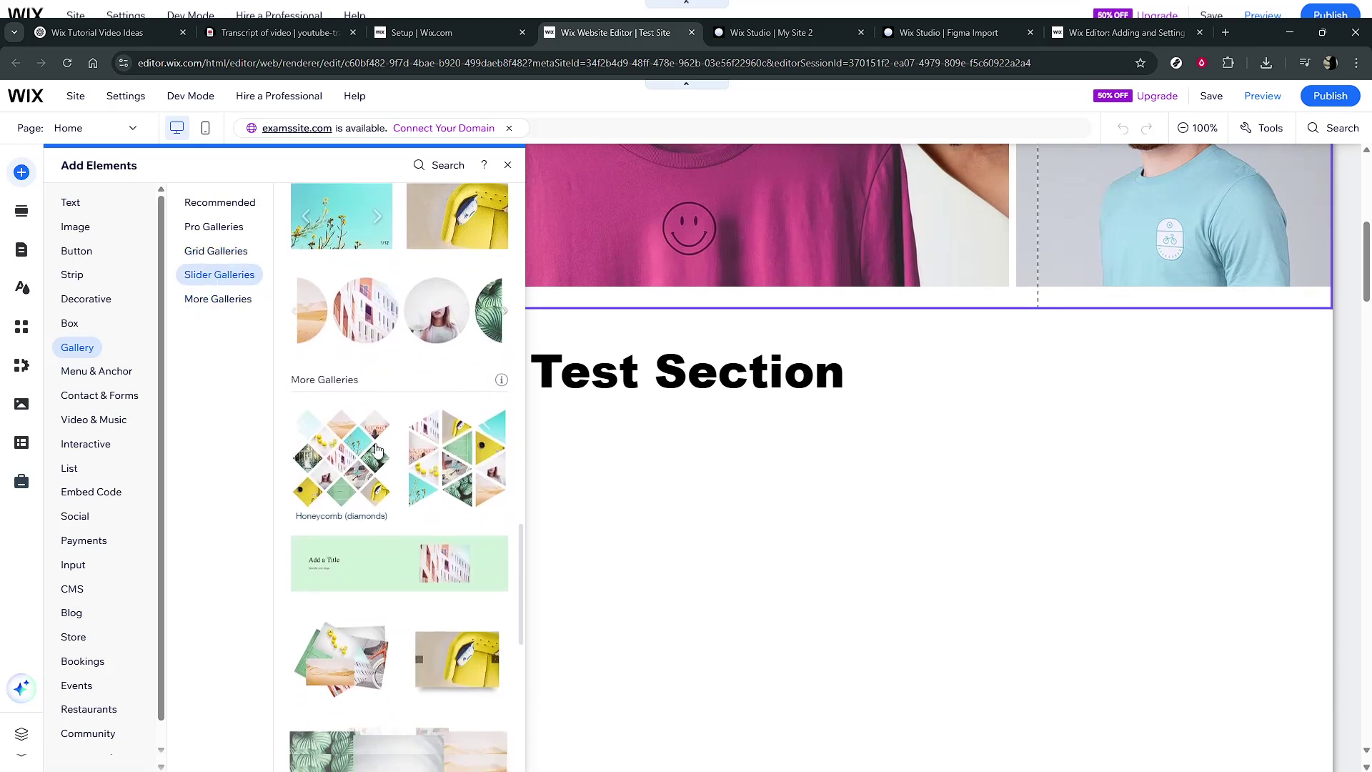
scroll(376, 381, down, 1)
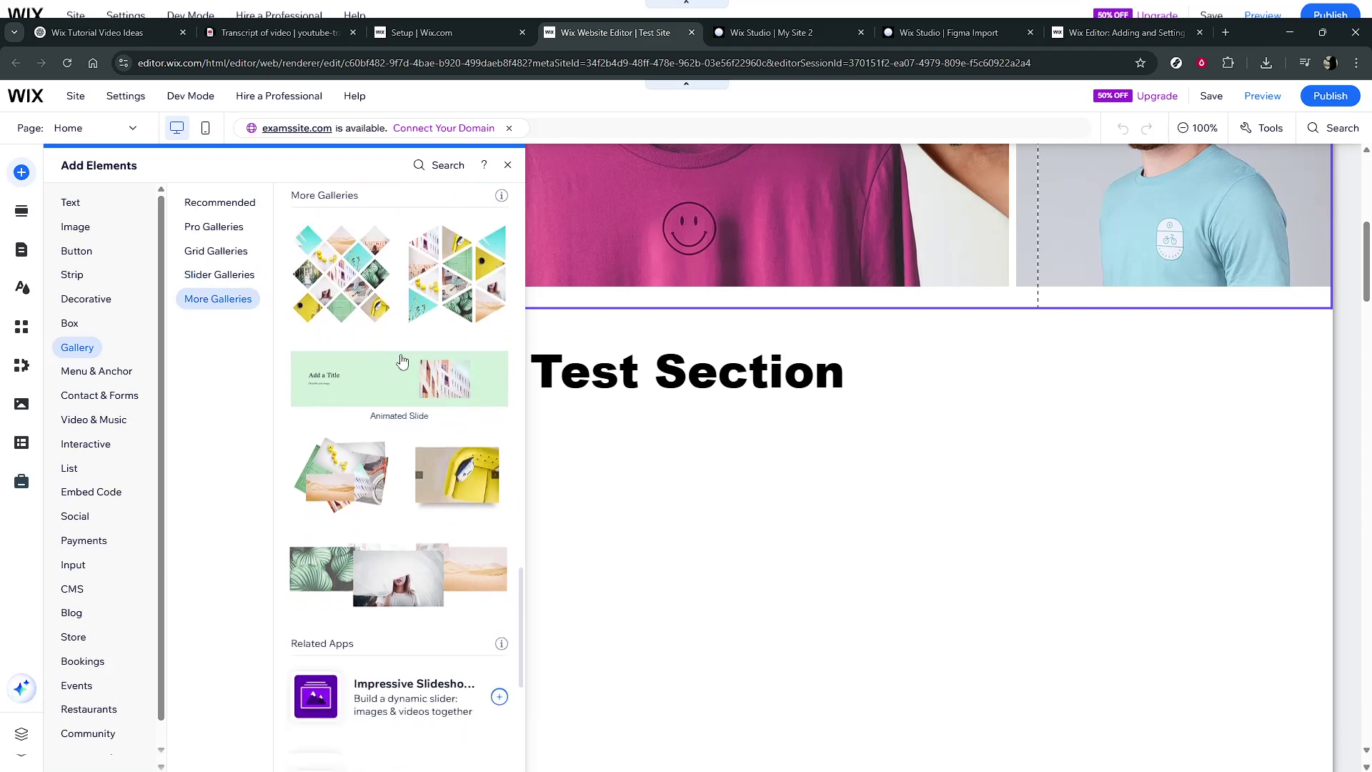
Drag Honeycomb (diamonds) into the Test Section, centre it under the title, and open Change Images.
drag(345, 286, 699, 678)
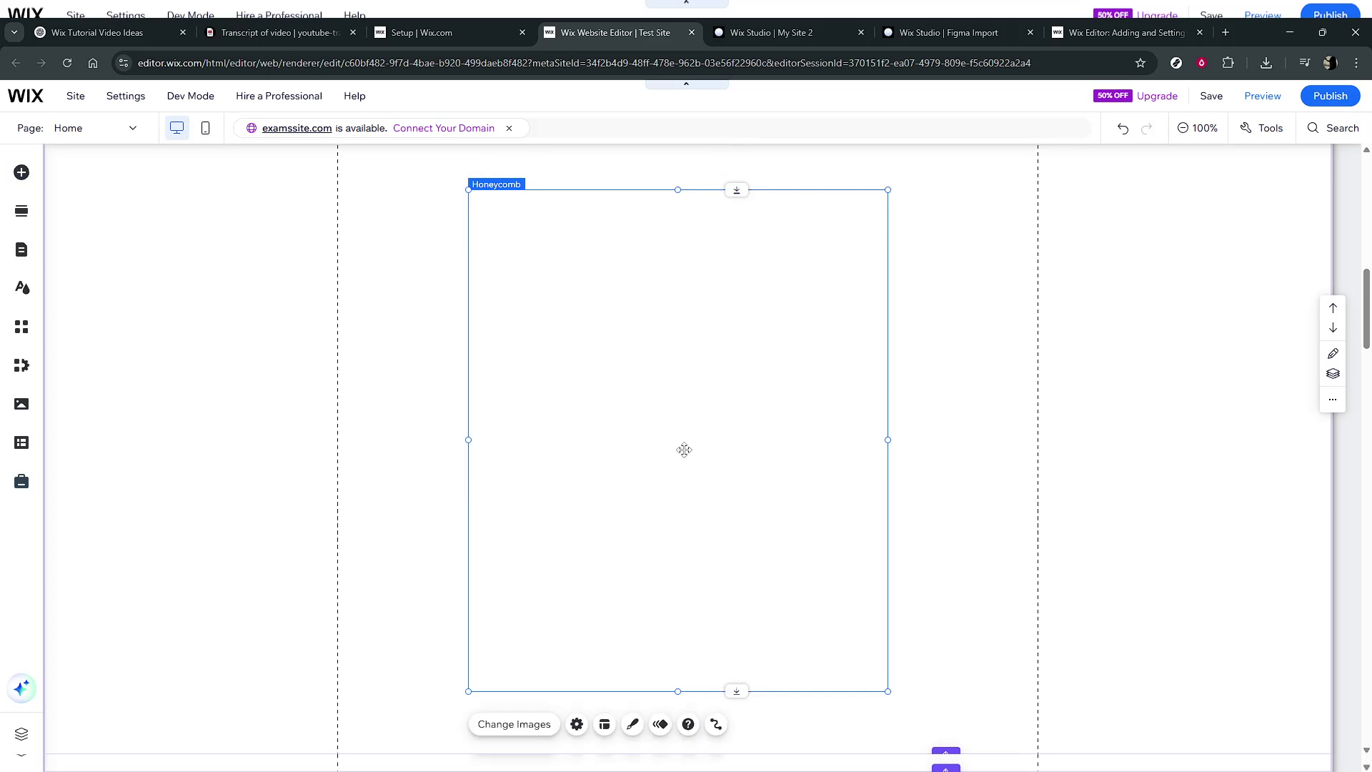
drag(677, 358, 686, 330)
scroll(696, 336, up, 1)
scroll(695, 337, up, 1)
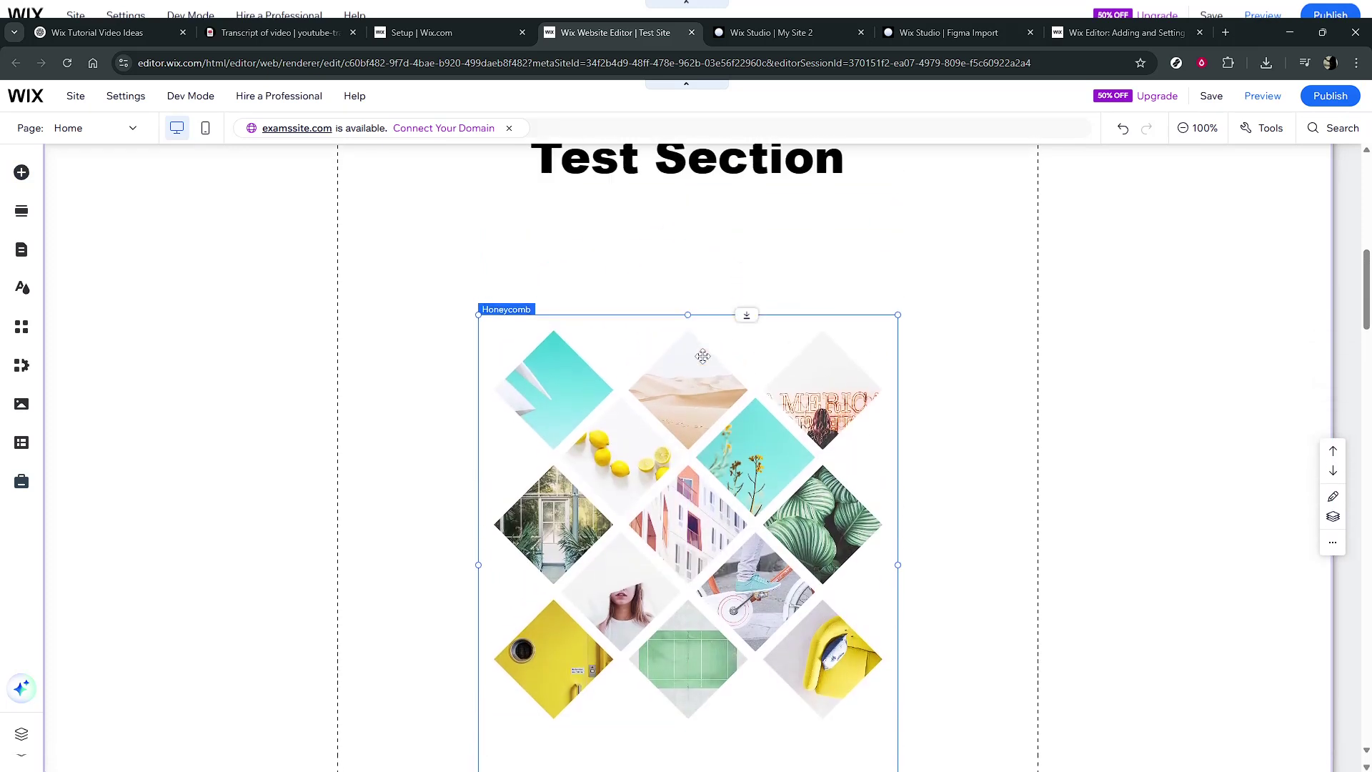
drag(700, 350, 700, 286)
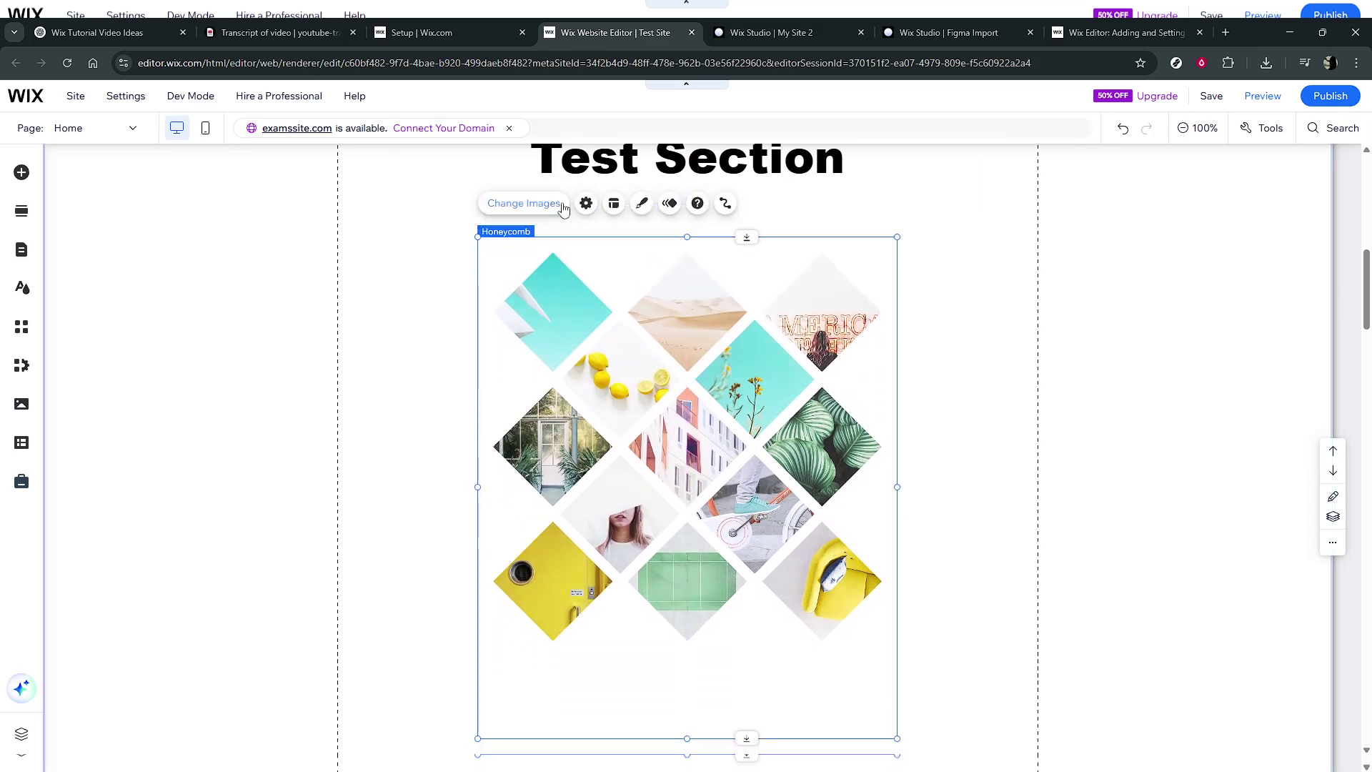
click(540, 213)
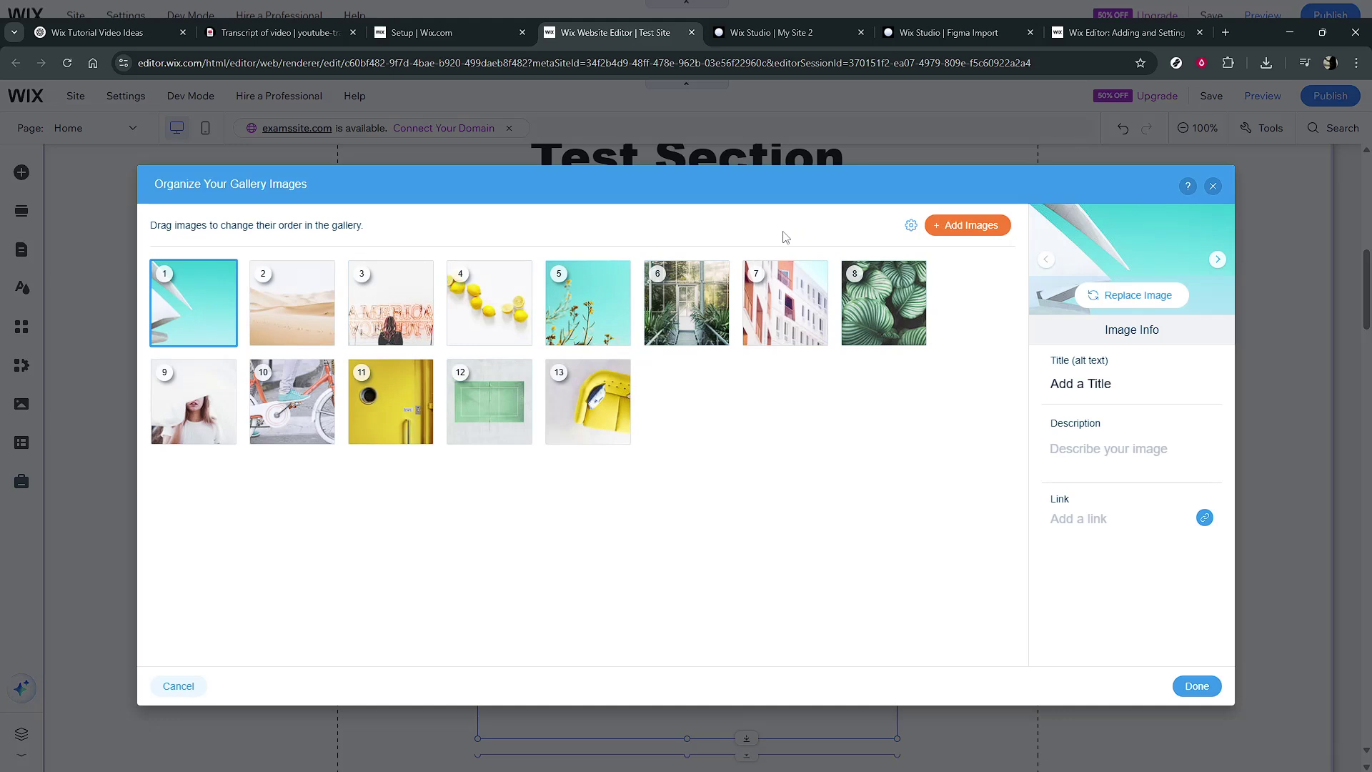
Add the SunShade umbrella, watermelon, flag, coral and Workout on Beach photos from Media from Wix.
click(993, 227)
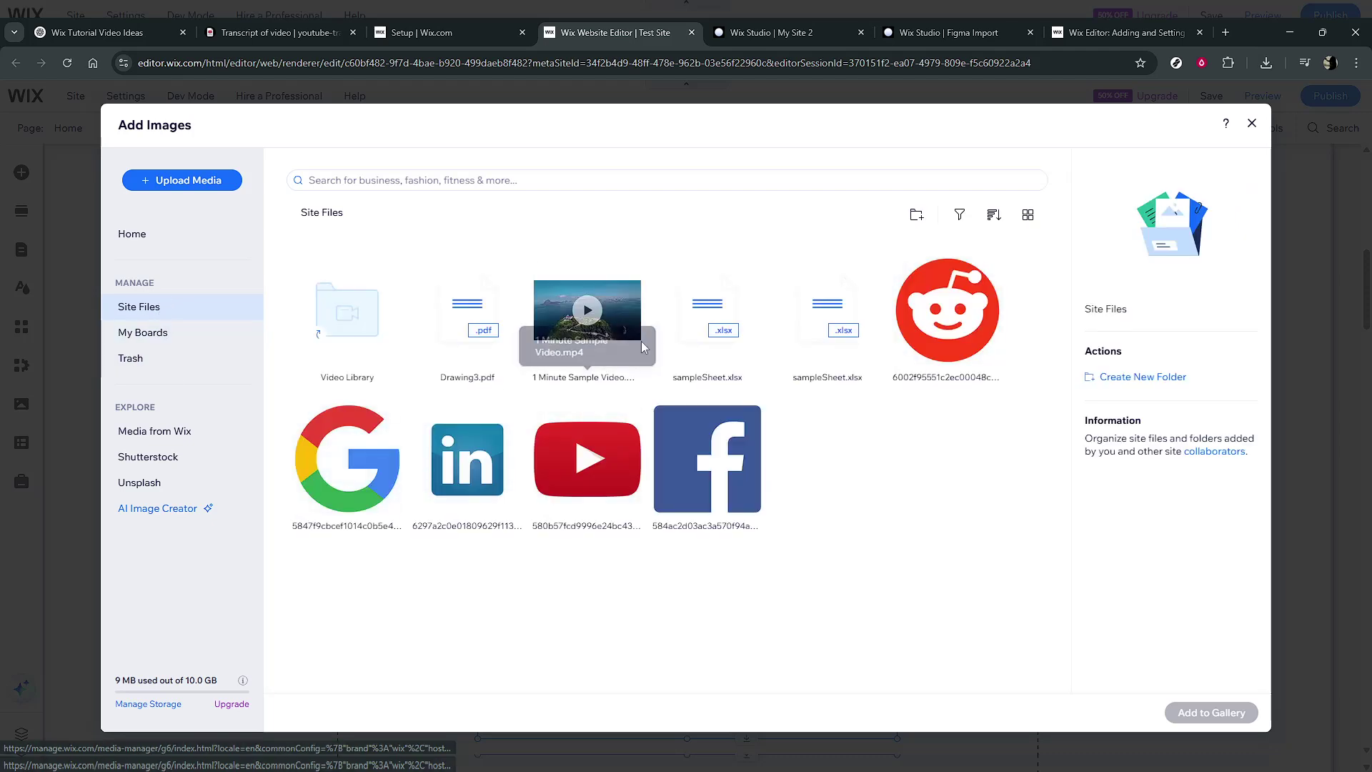
click(149, 433)
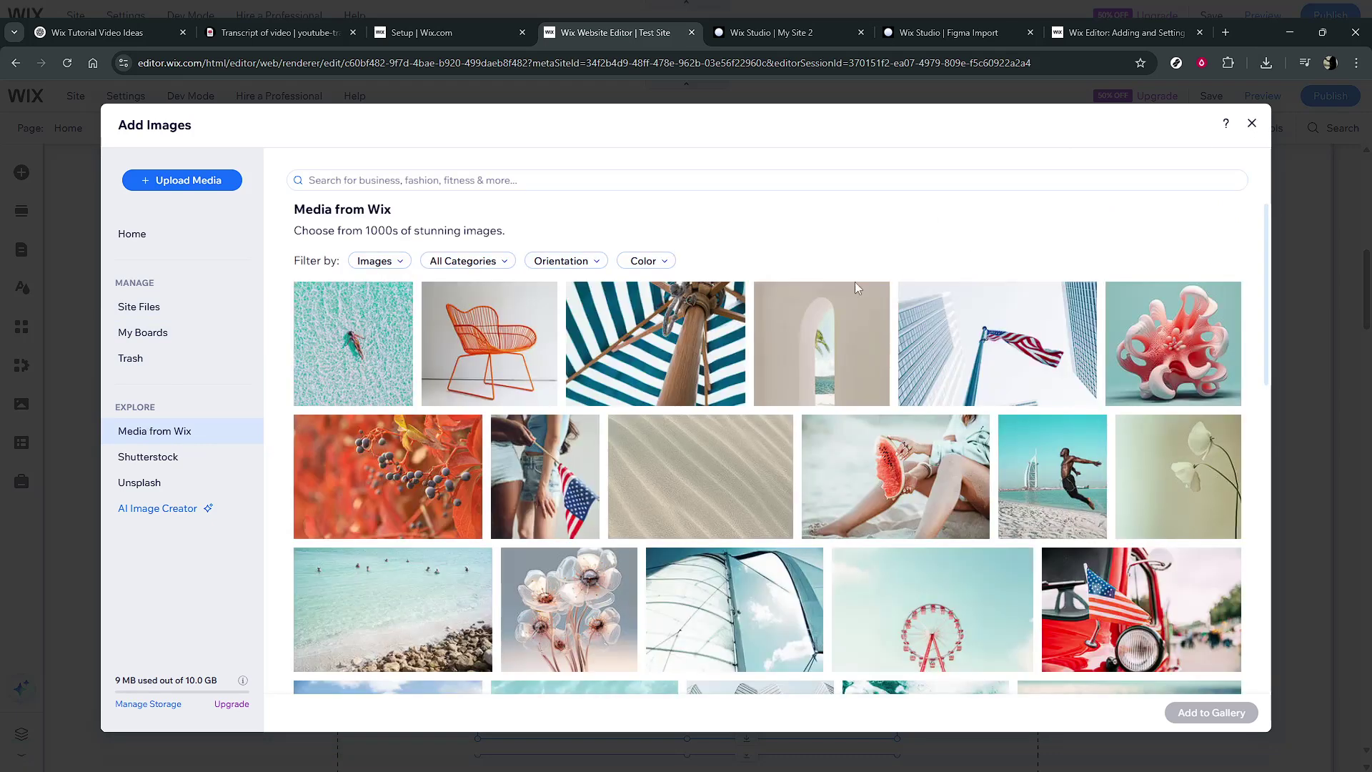
click(623, 344)
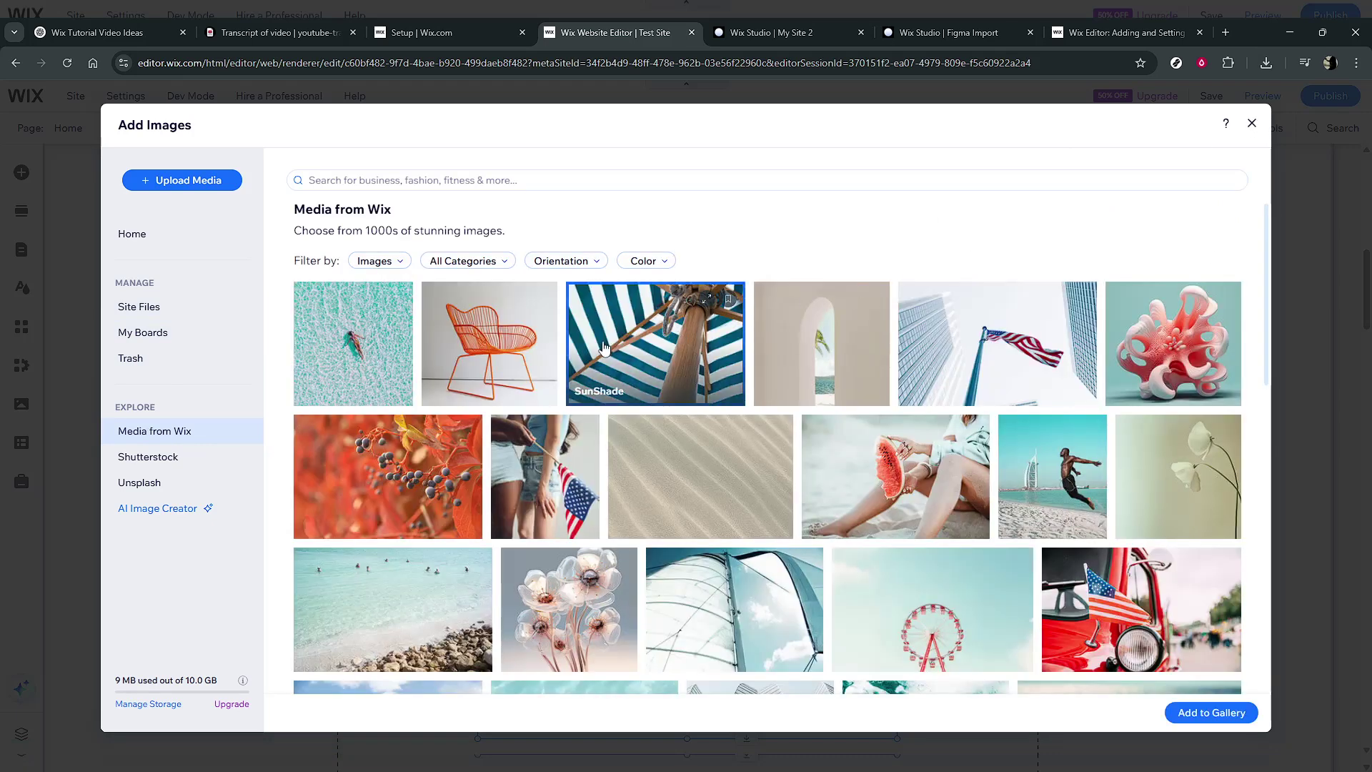
click(904, 482)
click(1000, 343)
click(1172, 343)
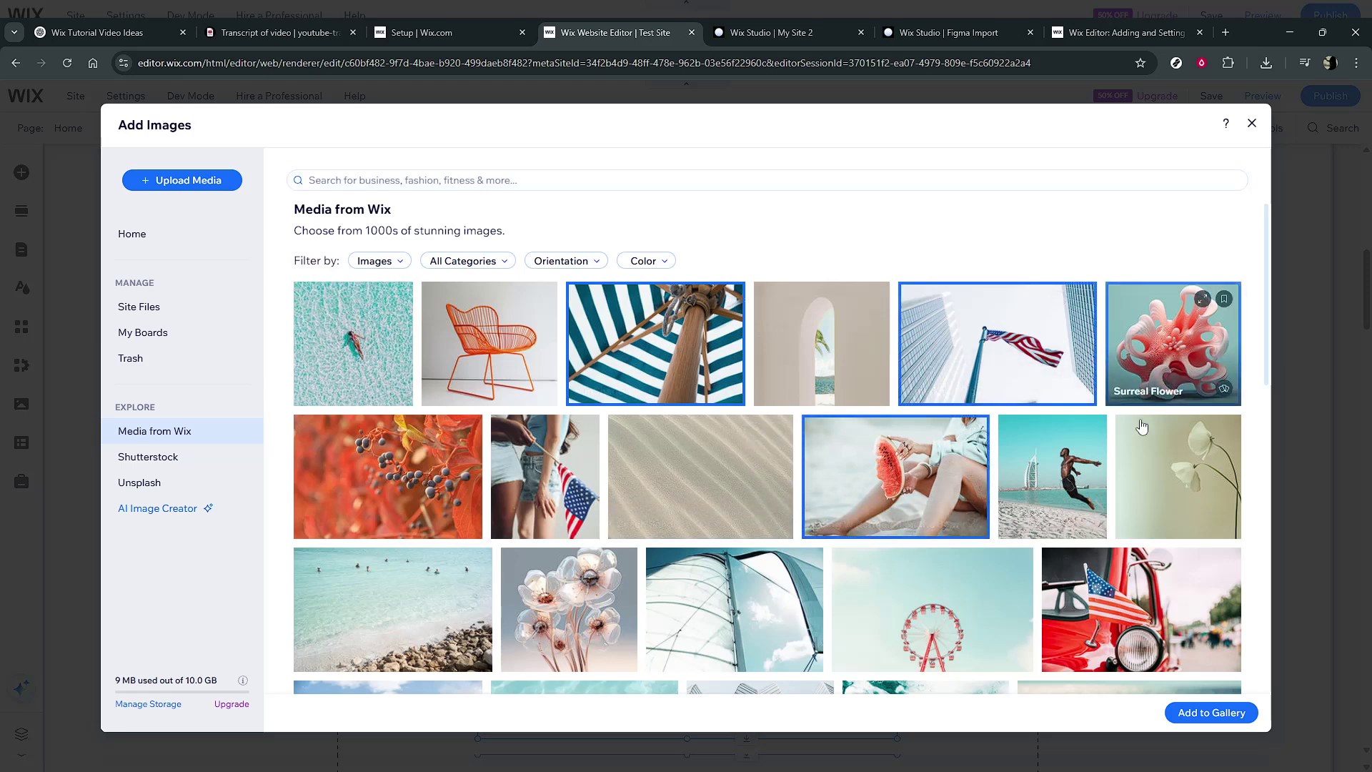
click(1061, 504)
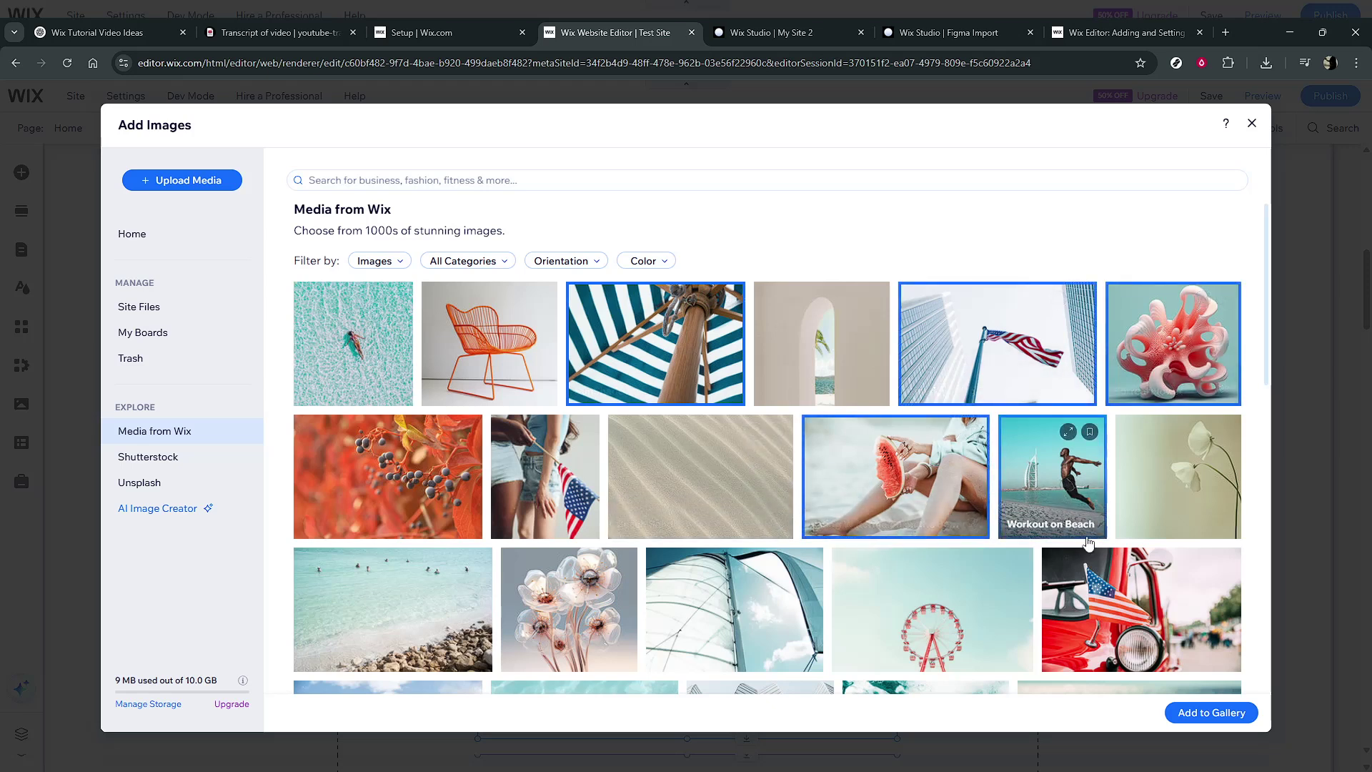
click(1215, 713)
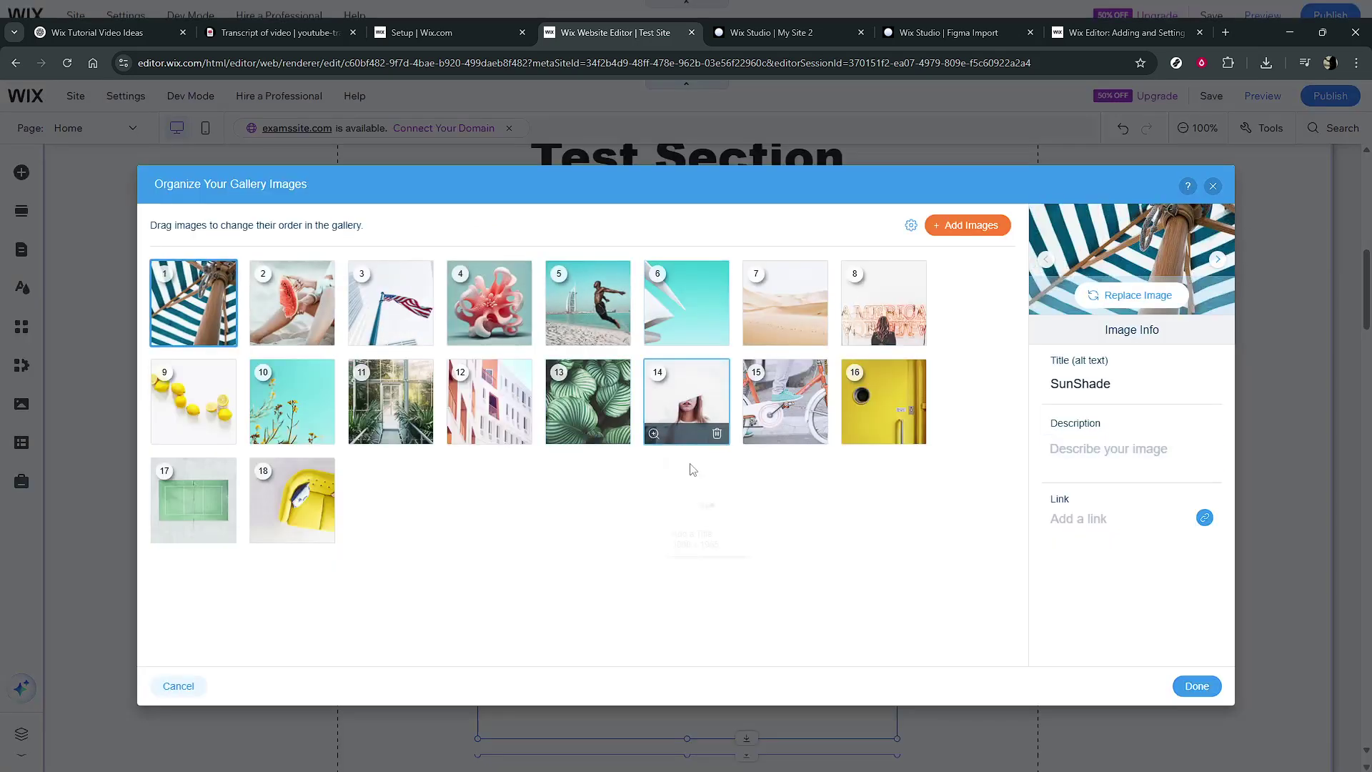
Dismiss the discard-changes warning and confirm the new 18-image lineup with Done.
click(1212, 186)
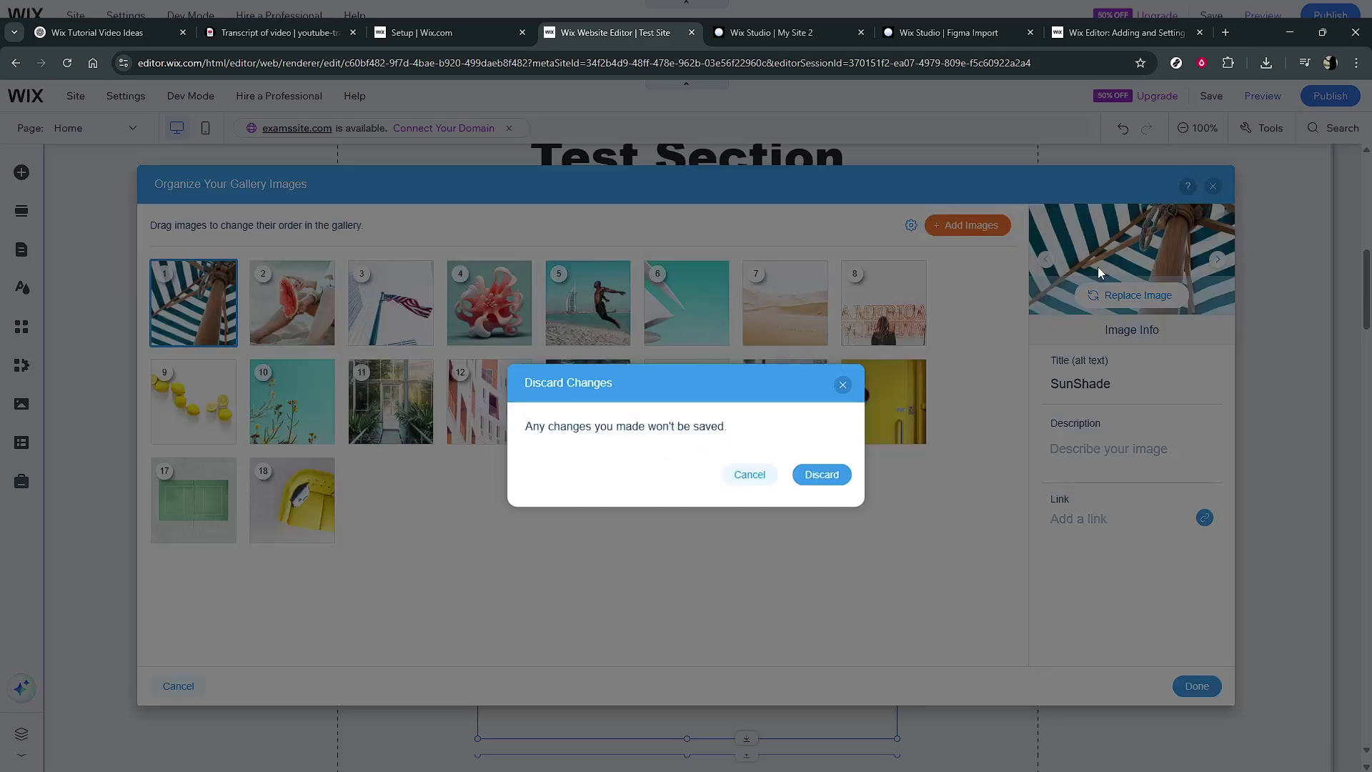
click(843, 387)
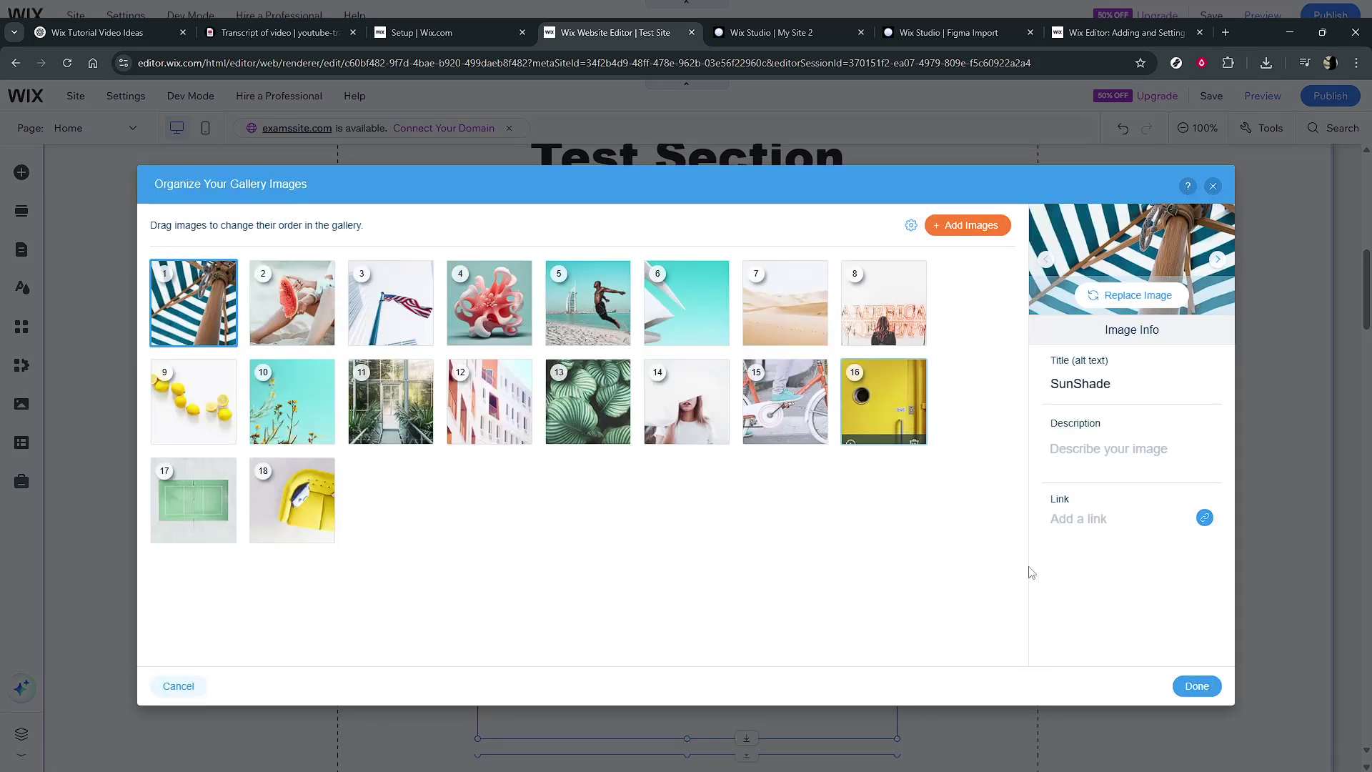
click(1197, 686)
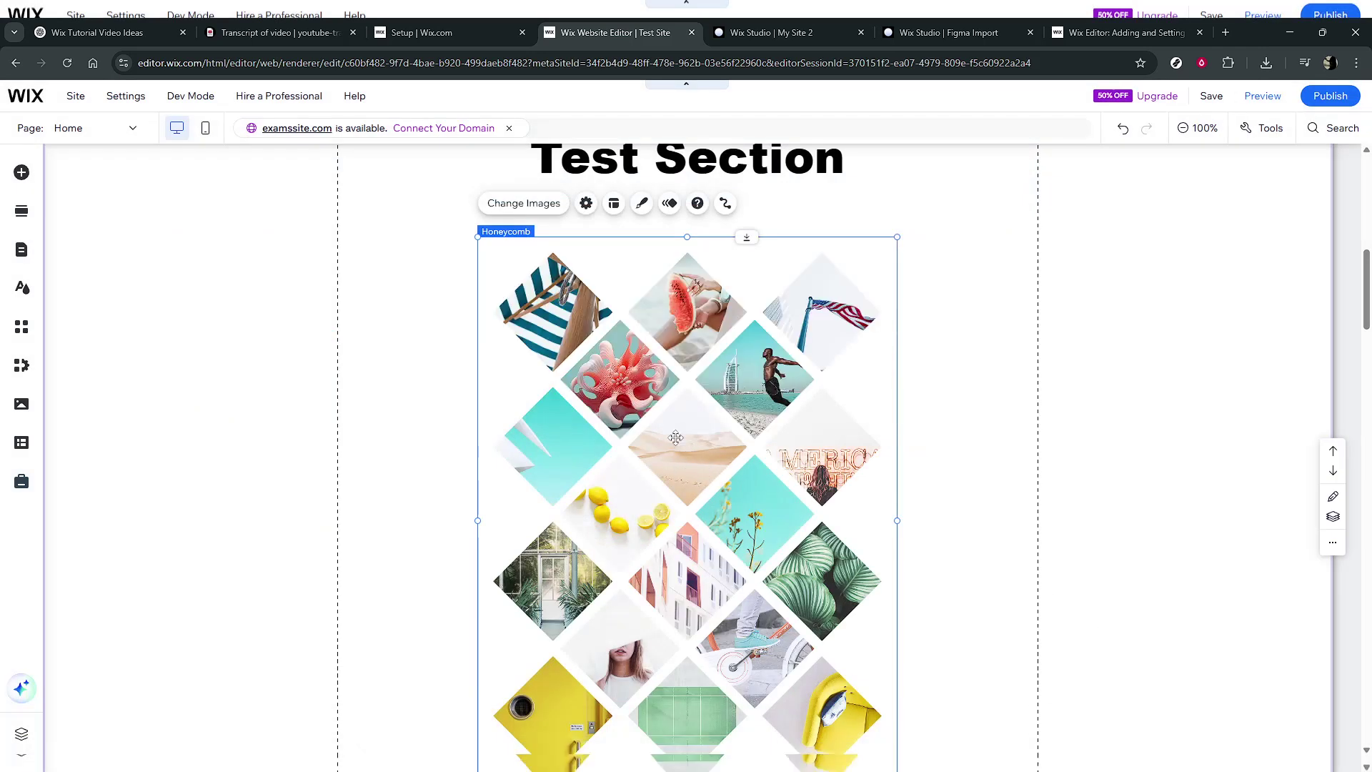
Look through the gallery's Settings, Layout and Design panels, ending on its Animation options.
click(586, 205)
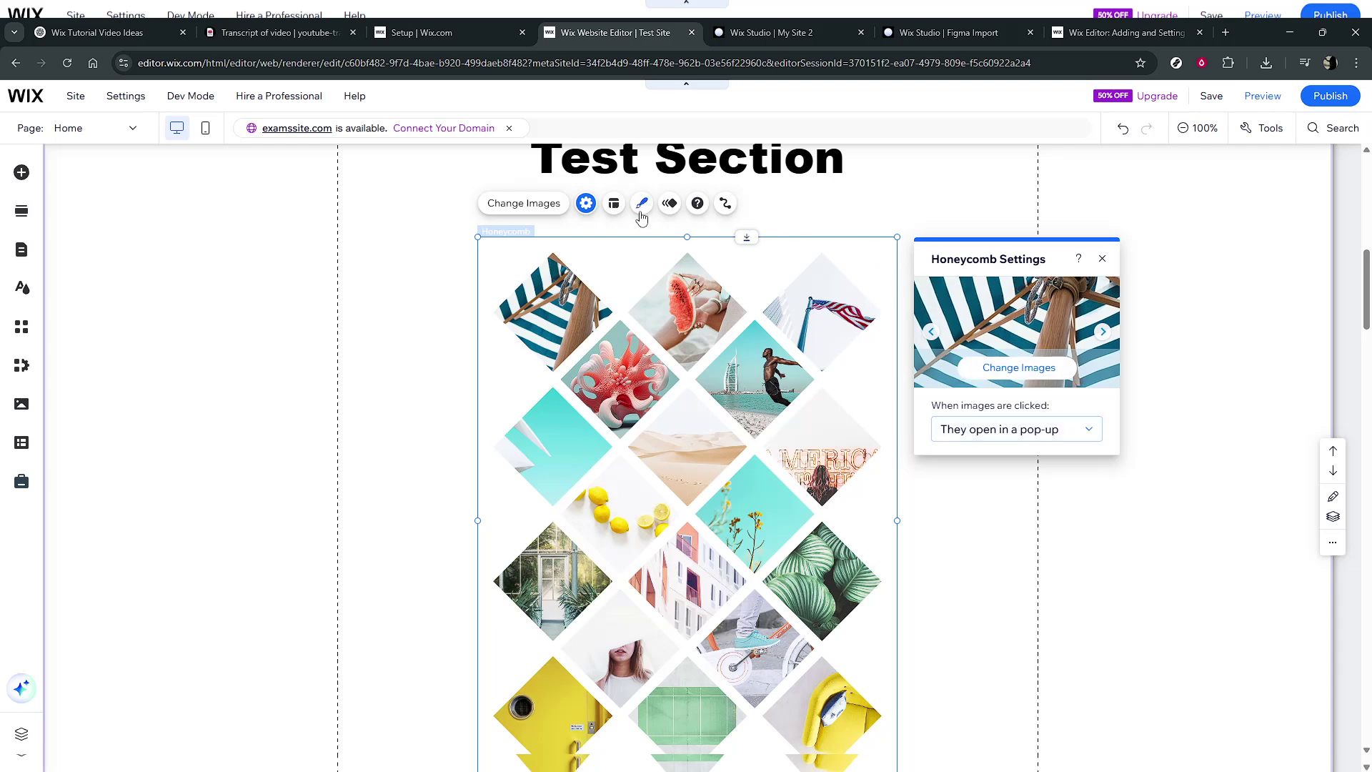
click(614, 203)
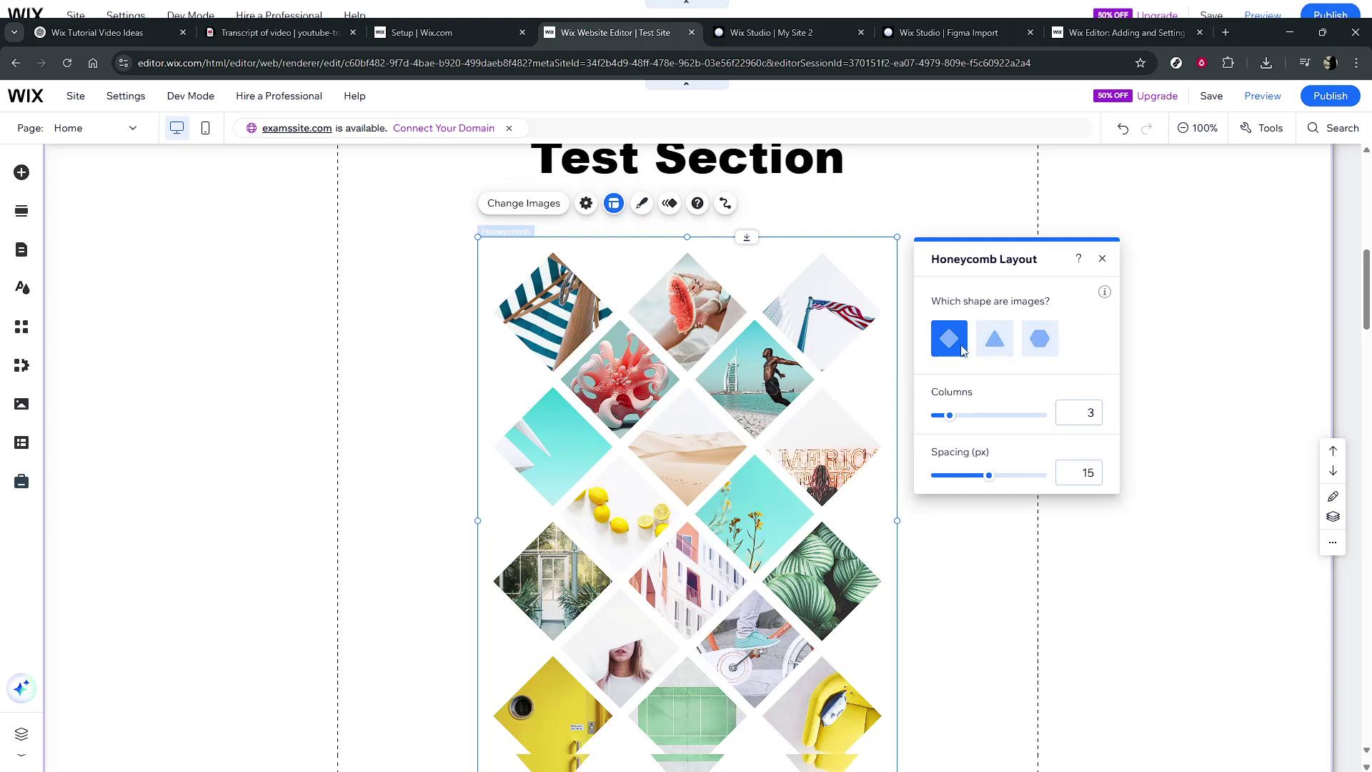
click(640, 205)
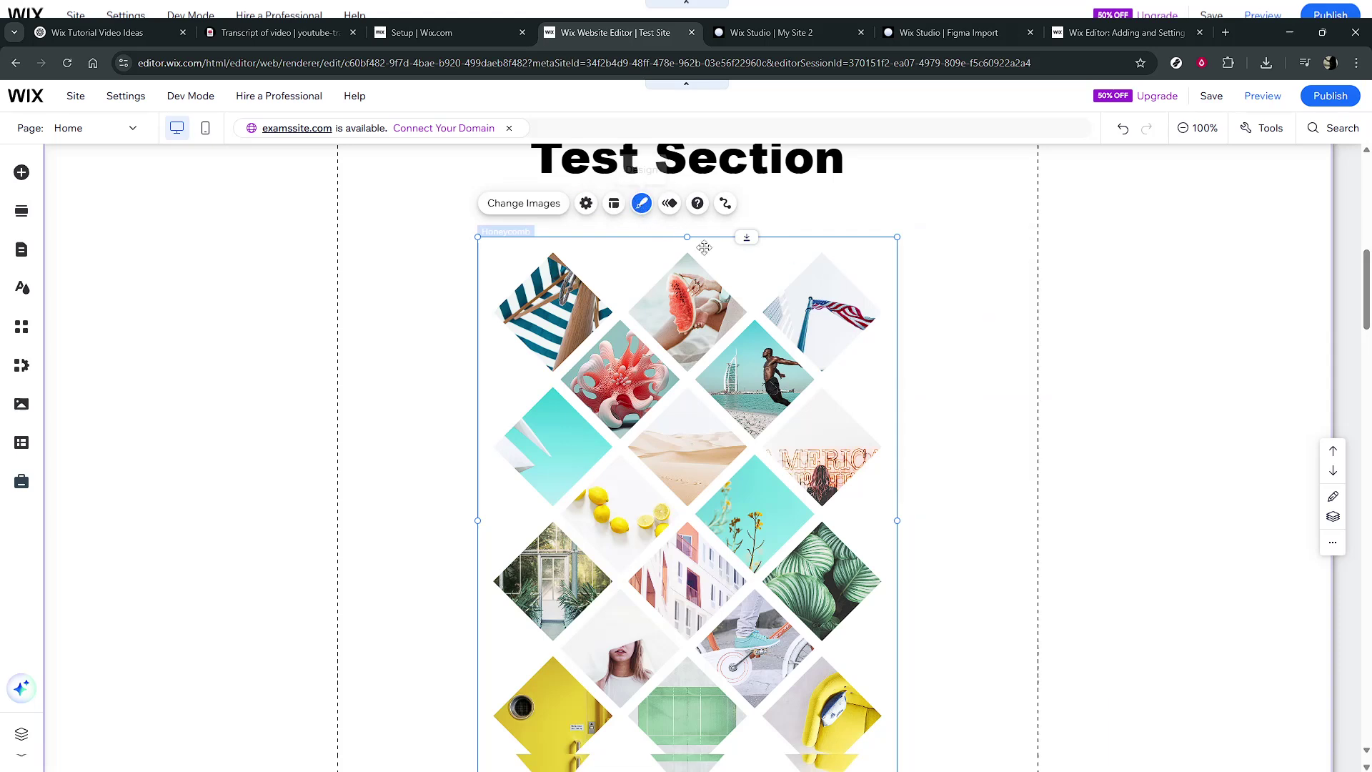
scroll(1068, 428, down, 2)
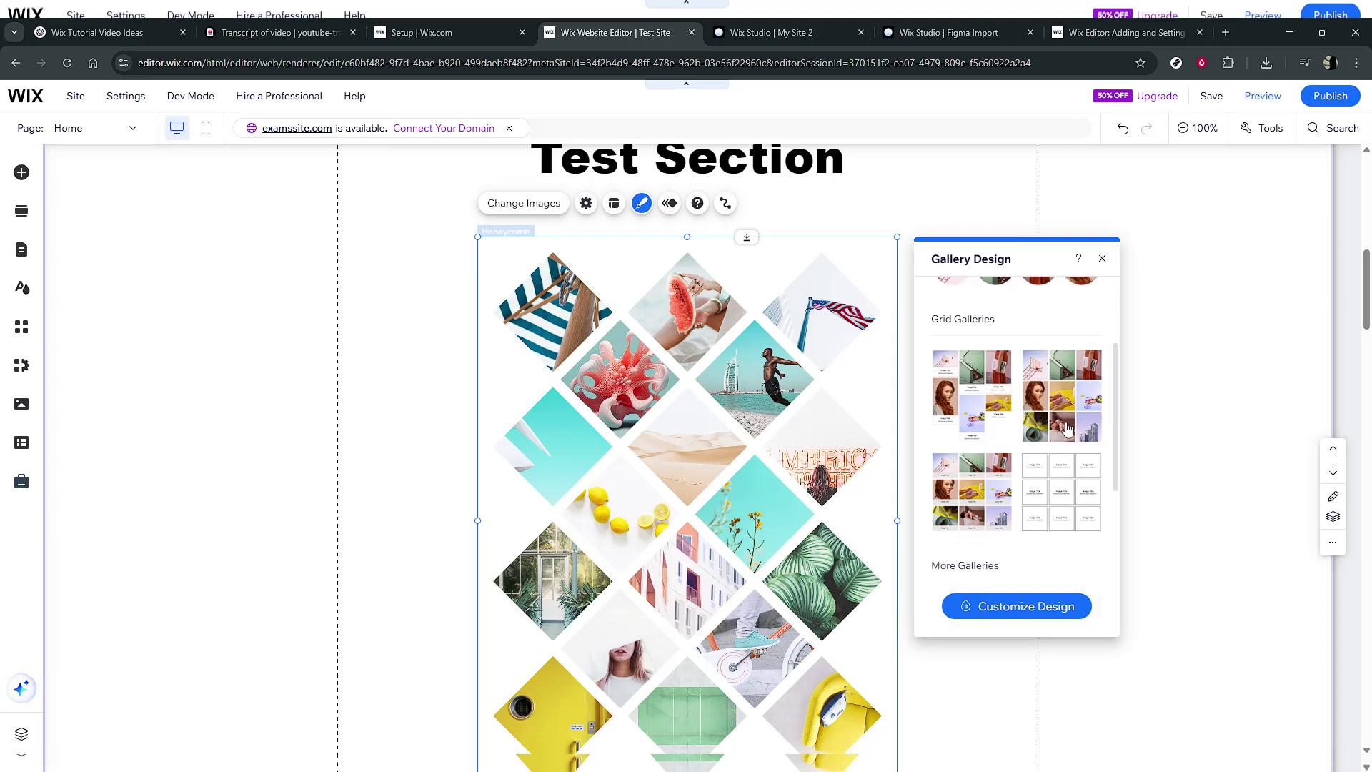
scroll(1043, 430, down, 1)
scroll(1017, 439, down, 2)
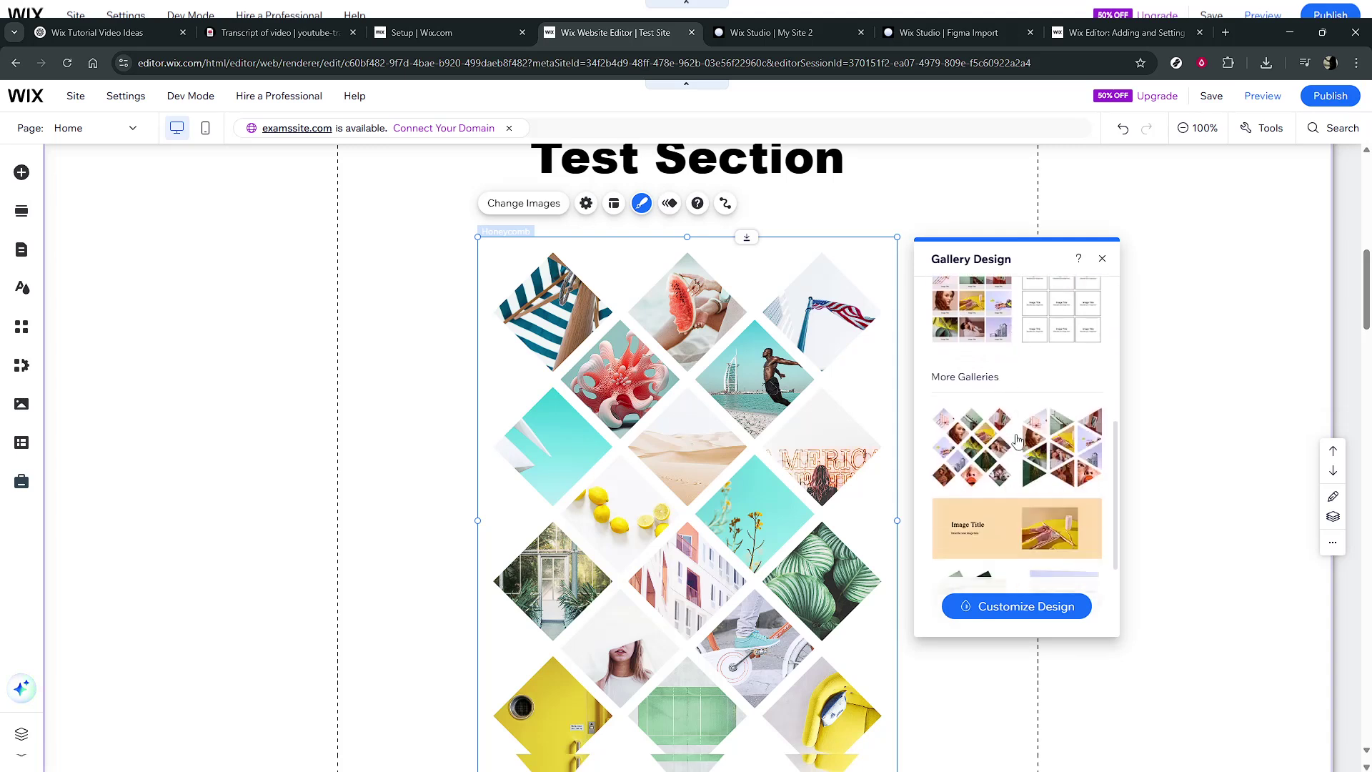
click(670, 205)
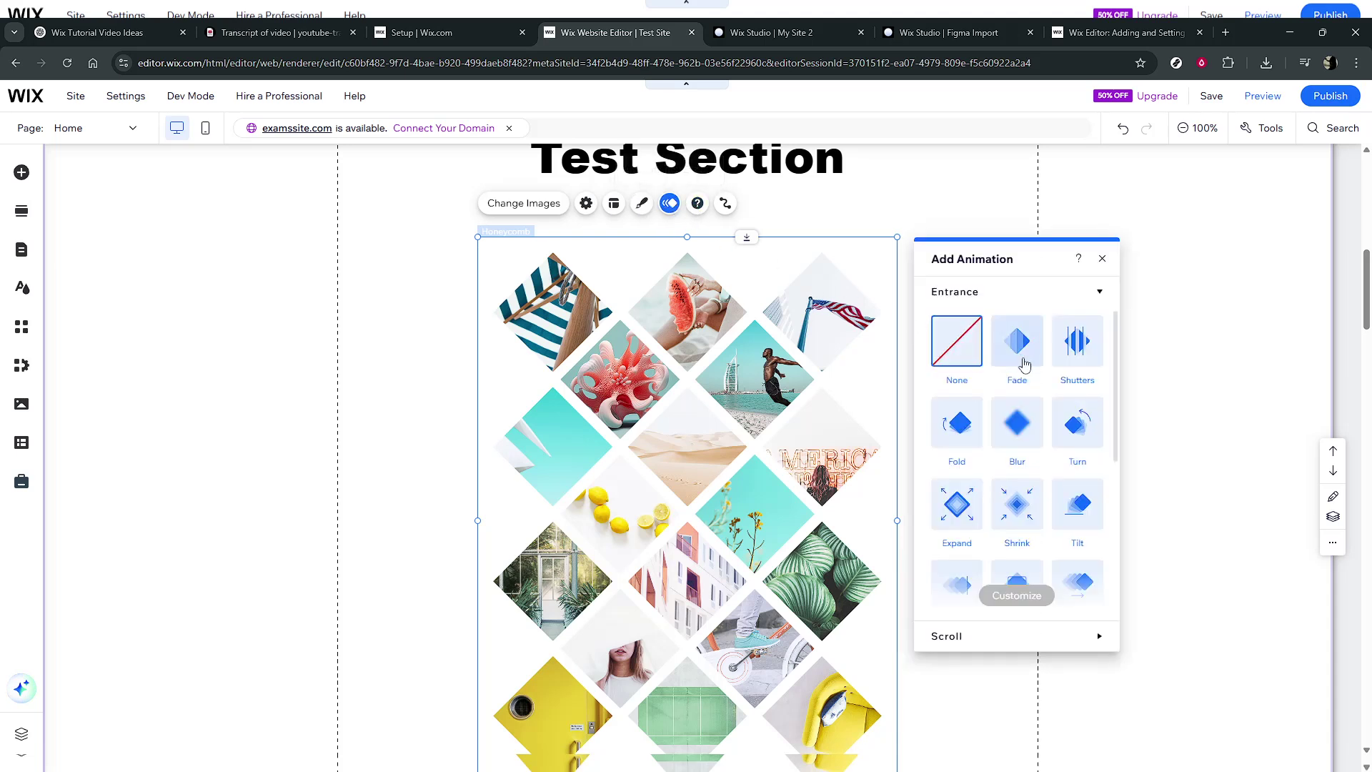